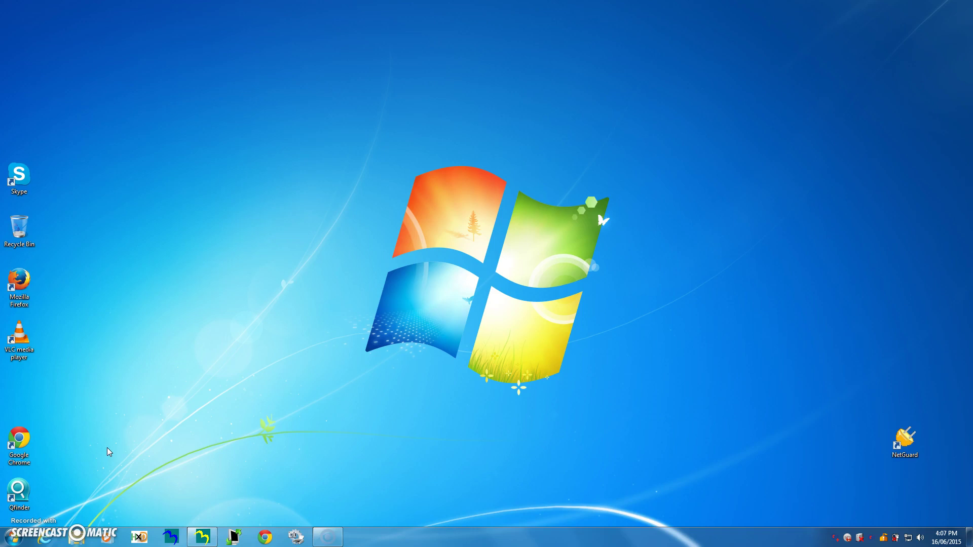
- Restore Netility and refresh its device list to find both UPS cards' serial, MAC and IP
click(201, 538)
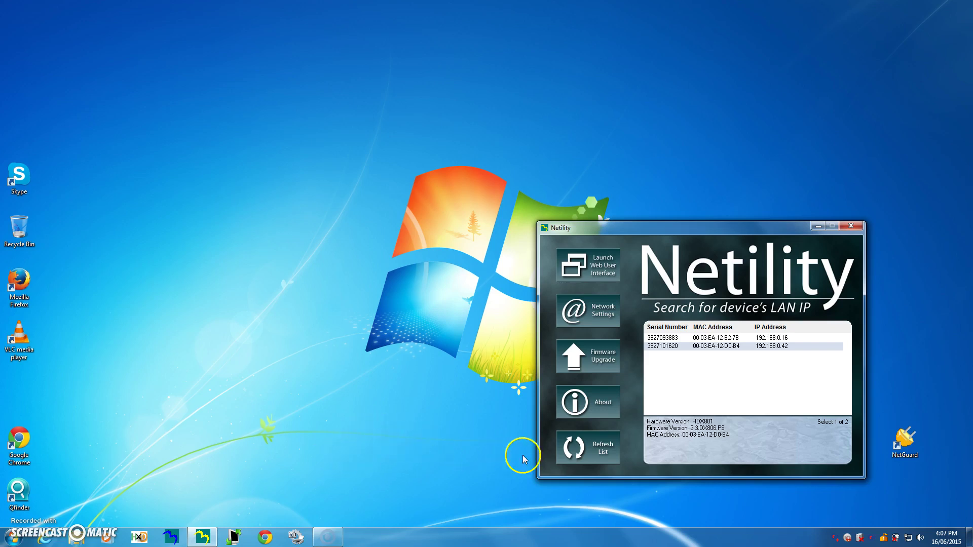
click(593, 449)
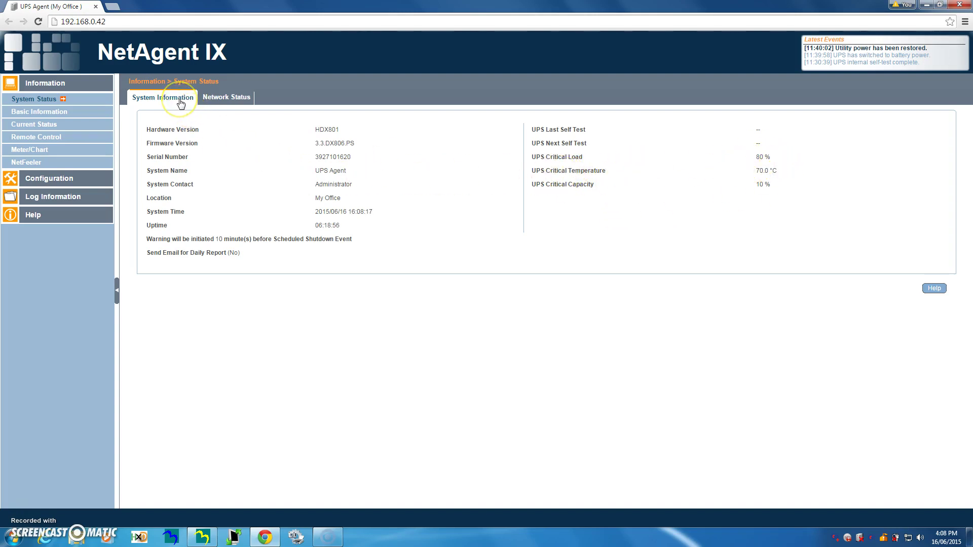
- View the Network Status tab and compare its MAC address against the Netility device list
click(226, 96)
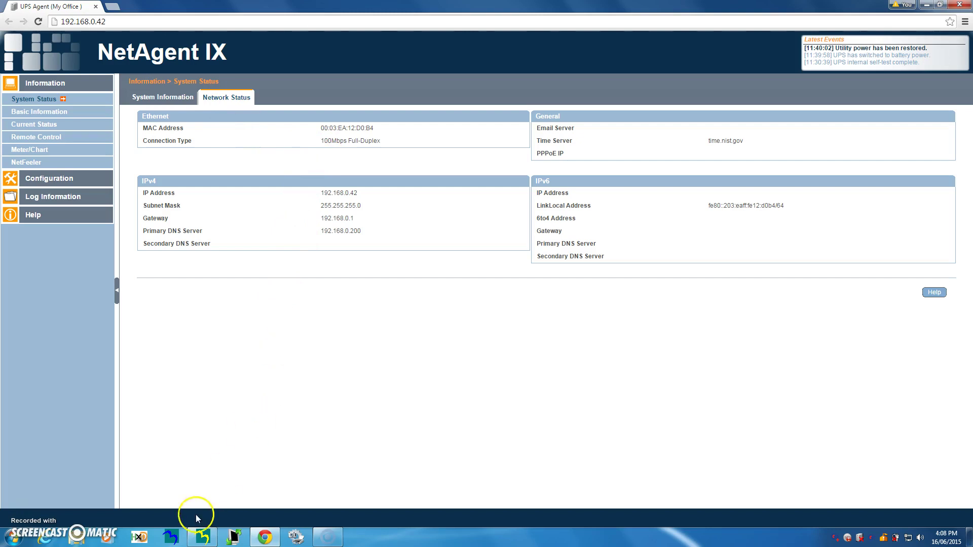
click(203, 536)
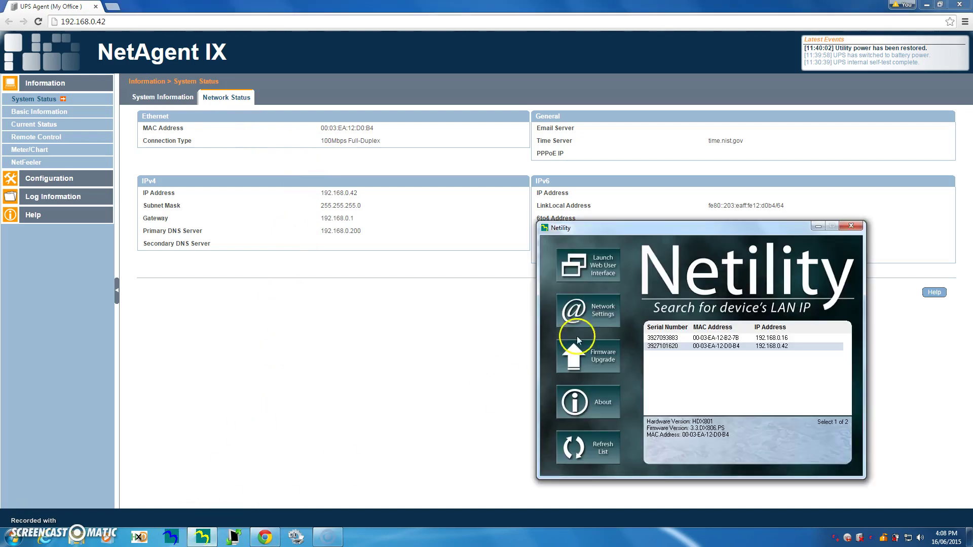
mouse_move(736, 228)
mouse_down()
mouse_move(756, 250)
mouse_move(756, 223)
mouse_up()
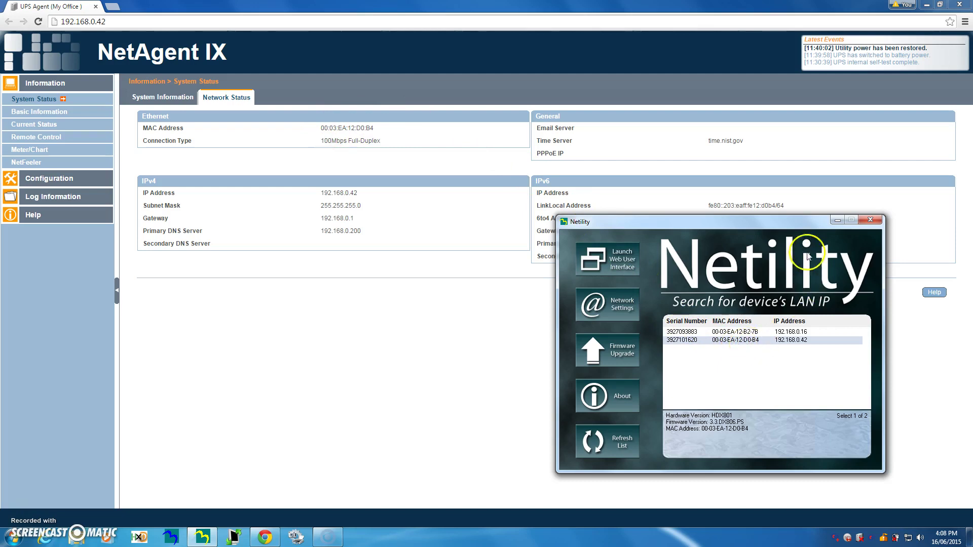
click(837, 220)
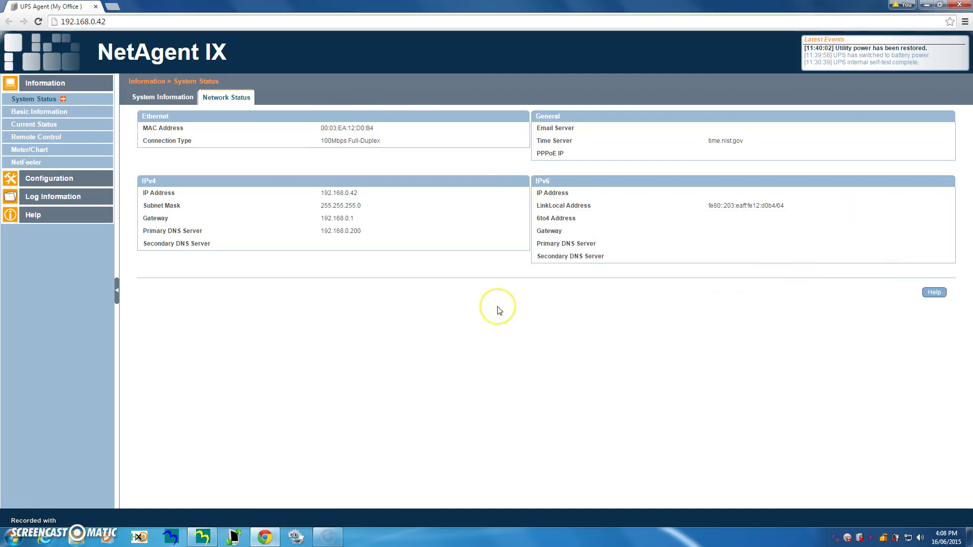
click(491, 308)
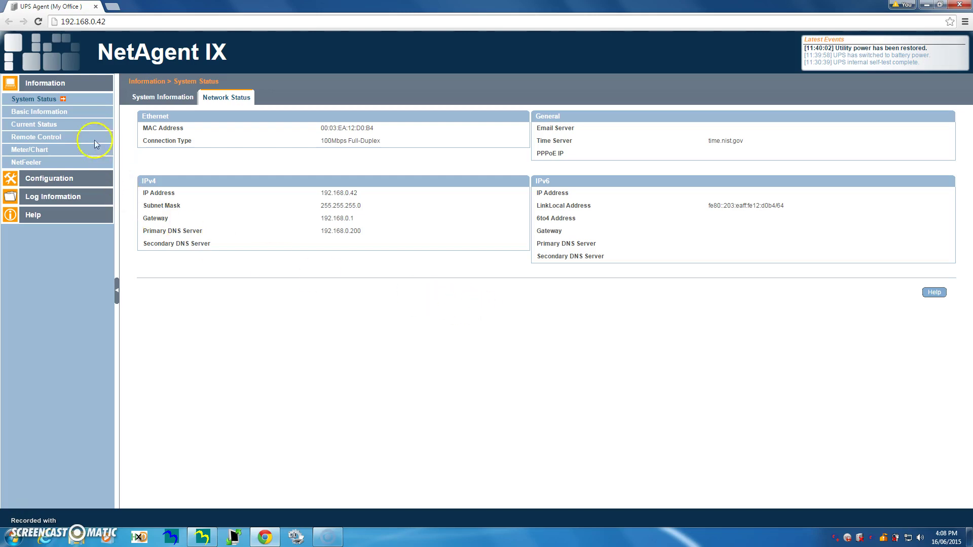
- Go via Basic Information to Current Status: AC normal, about 250 V, 50 Hz
click(39, 112)
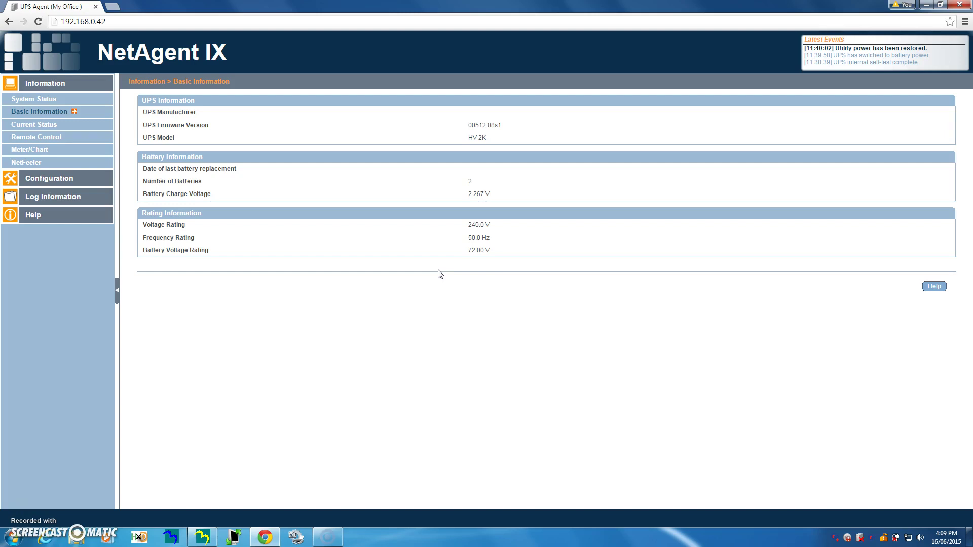
click(48, 126)
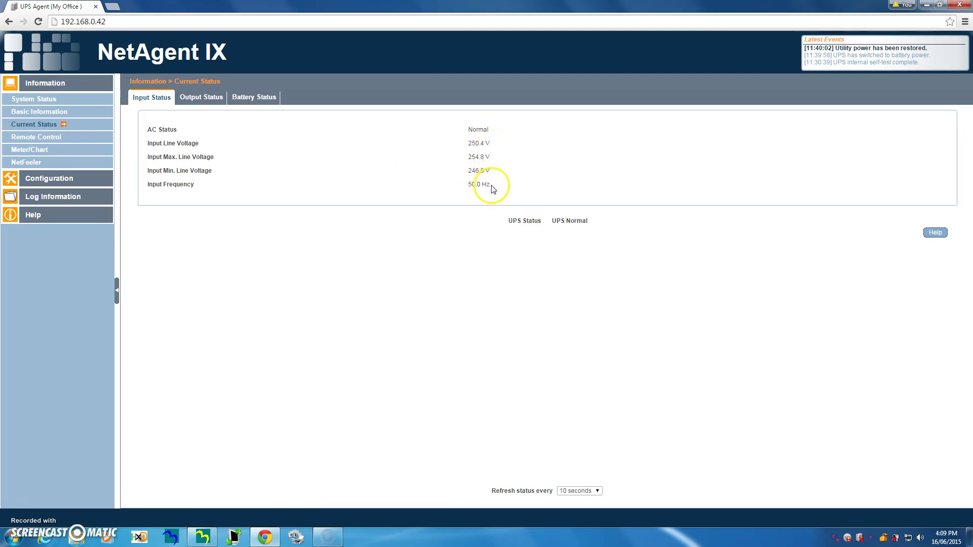
- Review the Output and Battery Status tabs, then go to Remote Control for battery tests and reboot
click(201, 96)
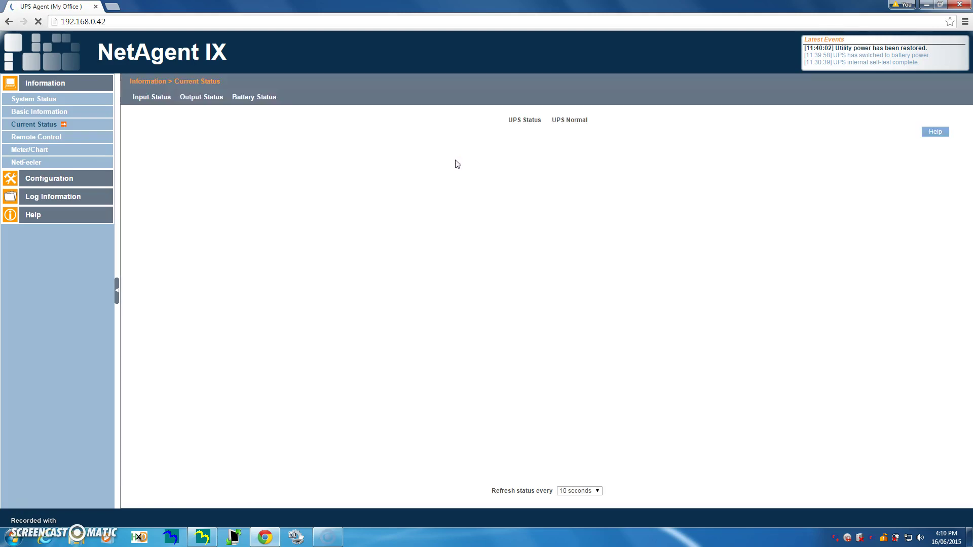
click(254, 97)
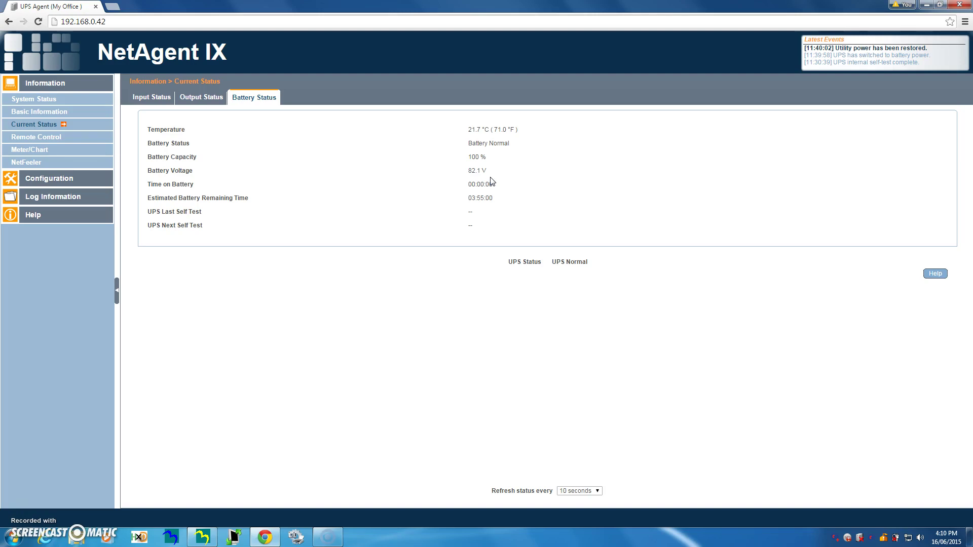
click(474, 154)
click(282, 189)
click(35, 137)
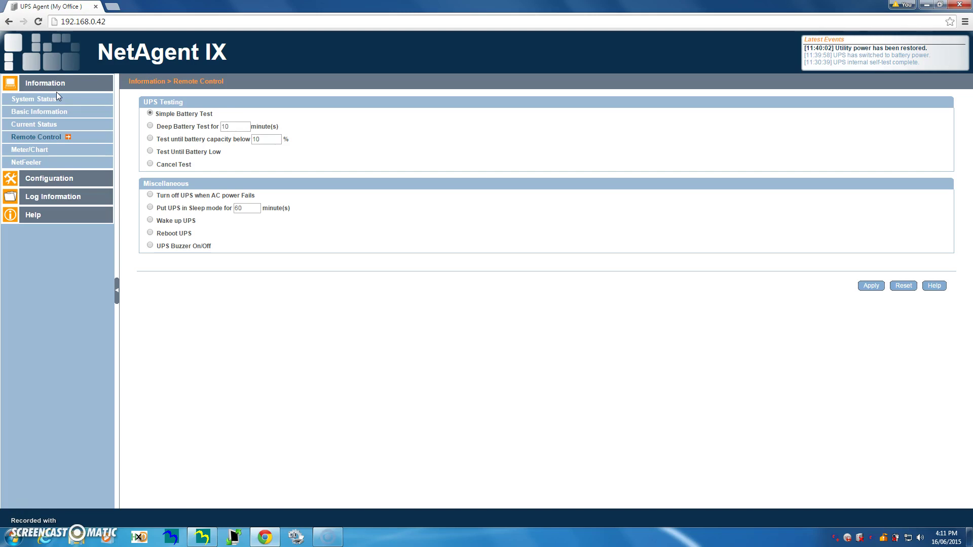
- Check NetFeeler (22.1 °C, 47 % humidity, sensors normal), then return to Current Status
click(31, 163)
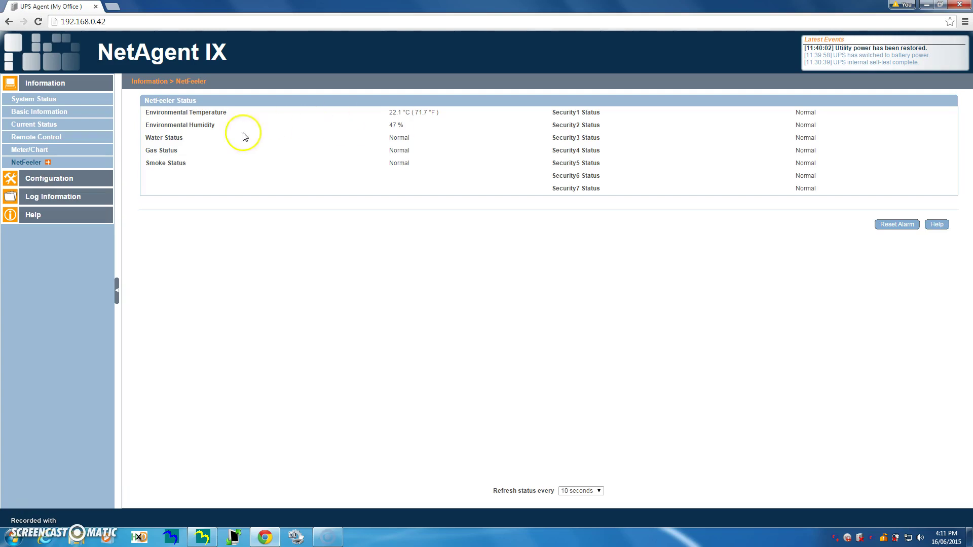
click(34, 124)
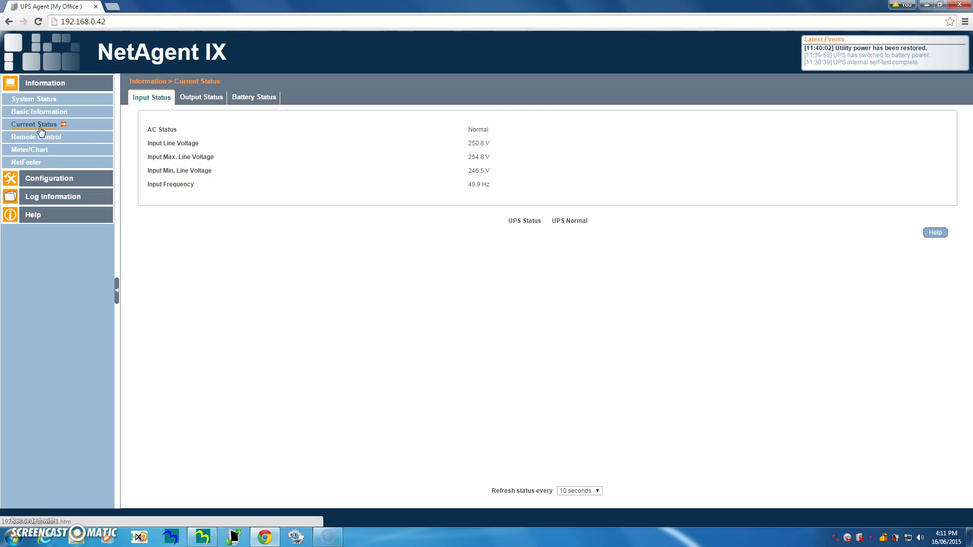
- Expand Configuration and bring up the UPS Configuration Test Log tab
click(48, 180)
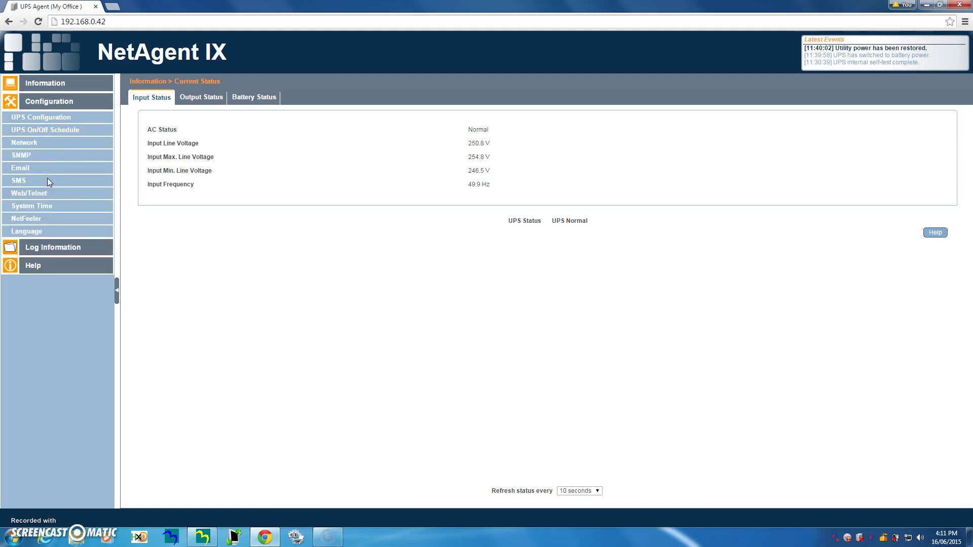
click(50, 119)
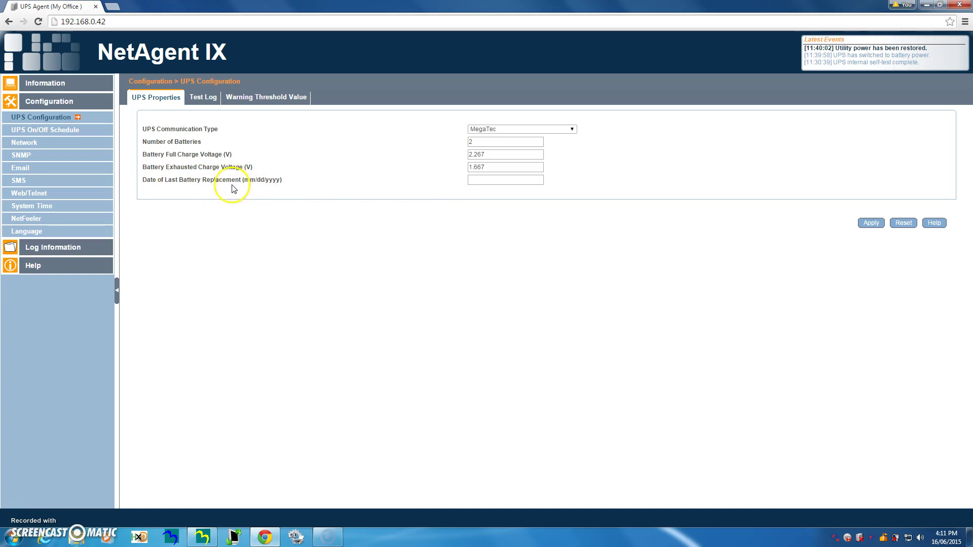
click(203, 98)
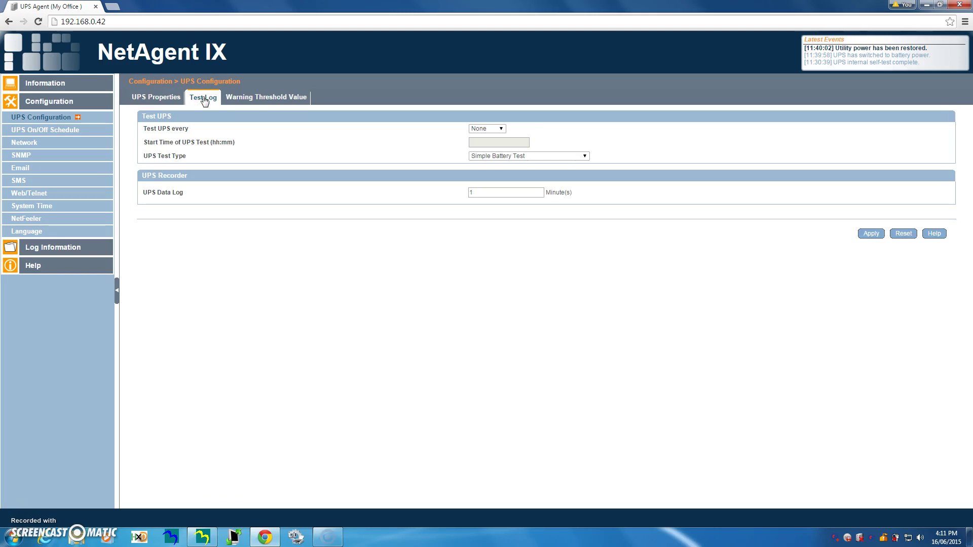
- Set Test UPS every to Week then None, then view Warning Thresholds and UPS Properties
click(500, 130)
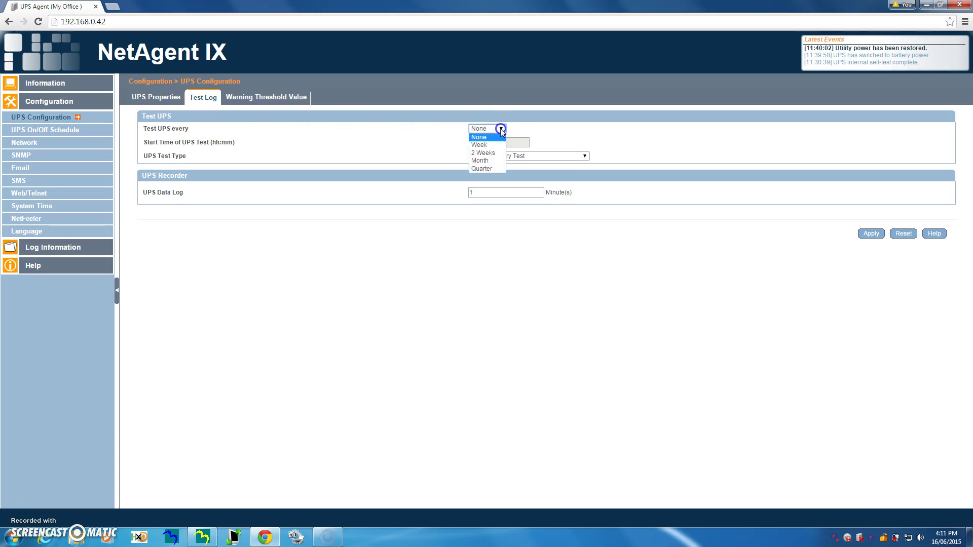
click(481, 145)
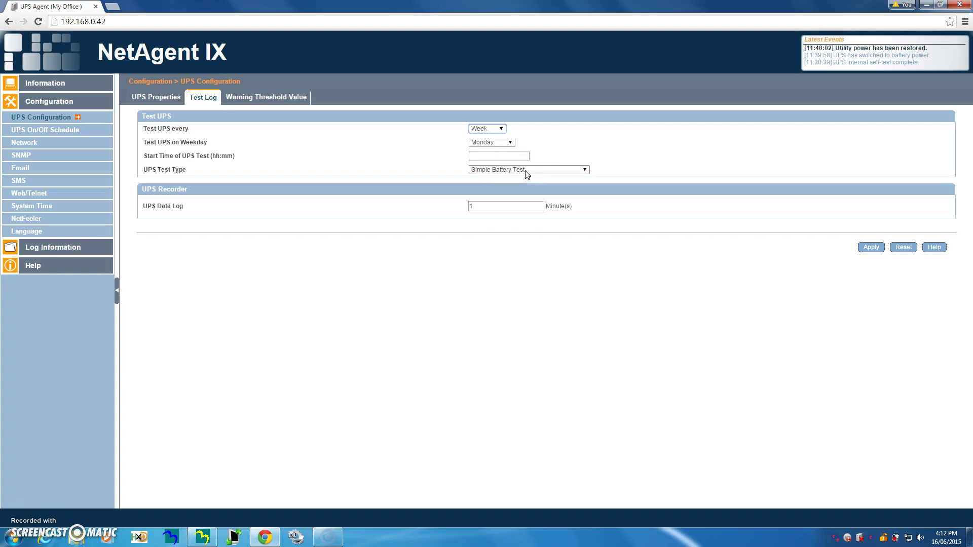
click(500, 128)
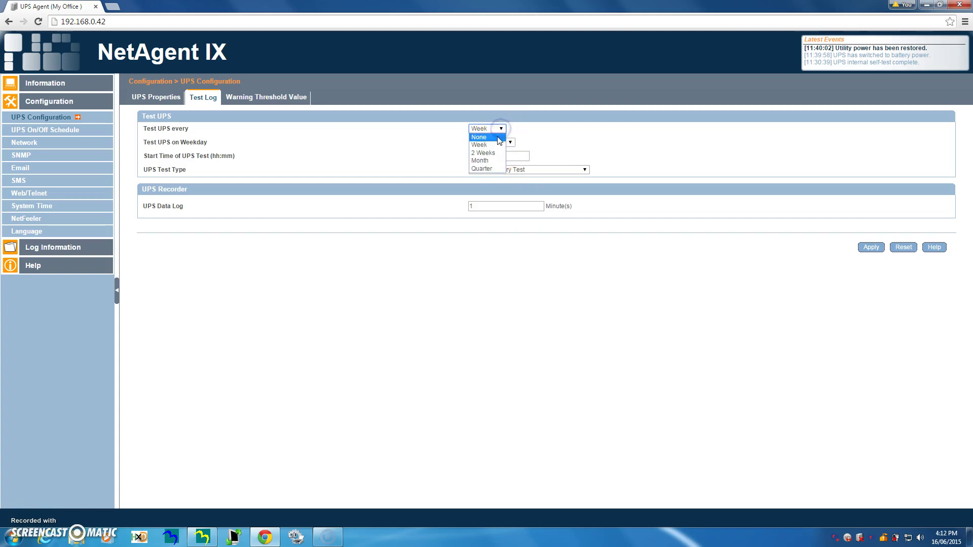
click(499, 139)
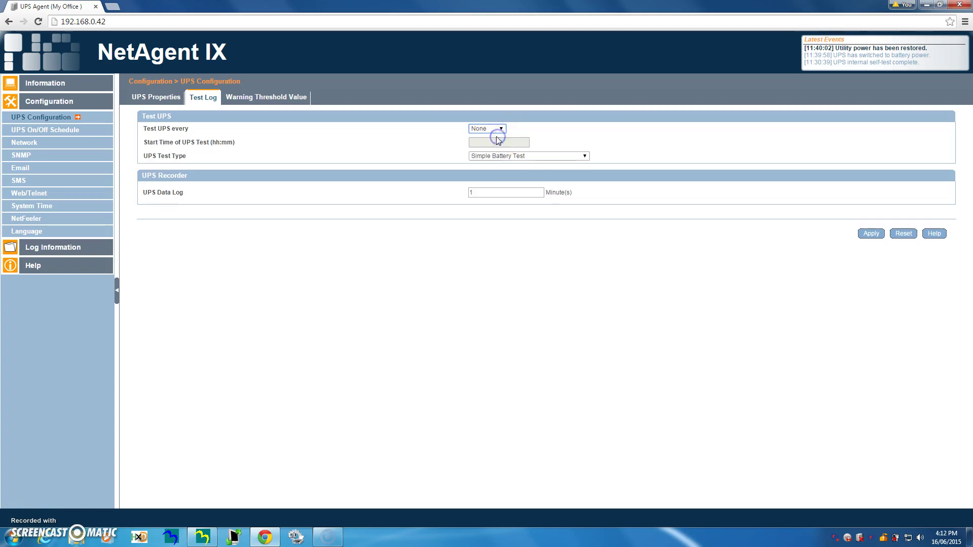
click(267, 100)
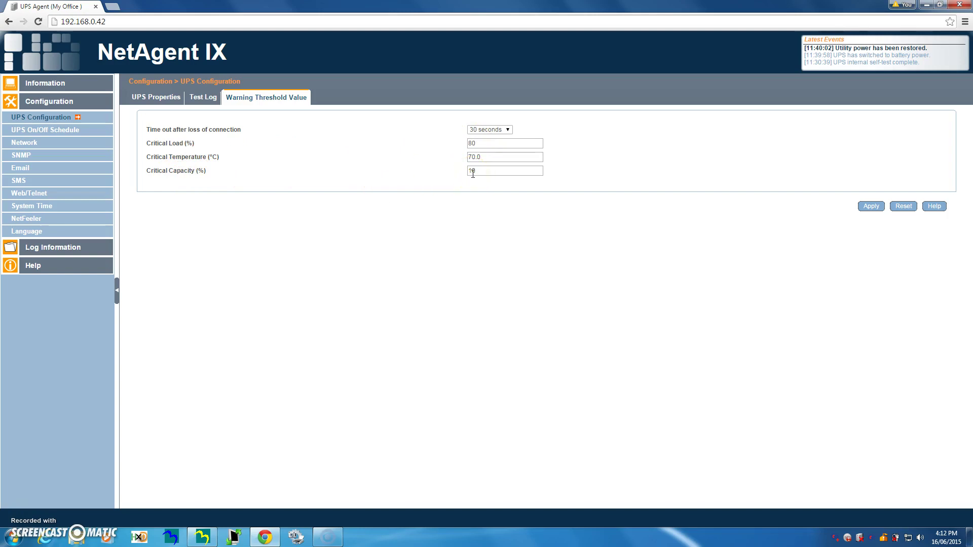
click(167, 99)
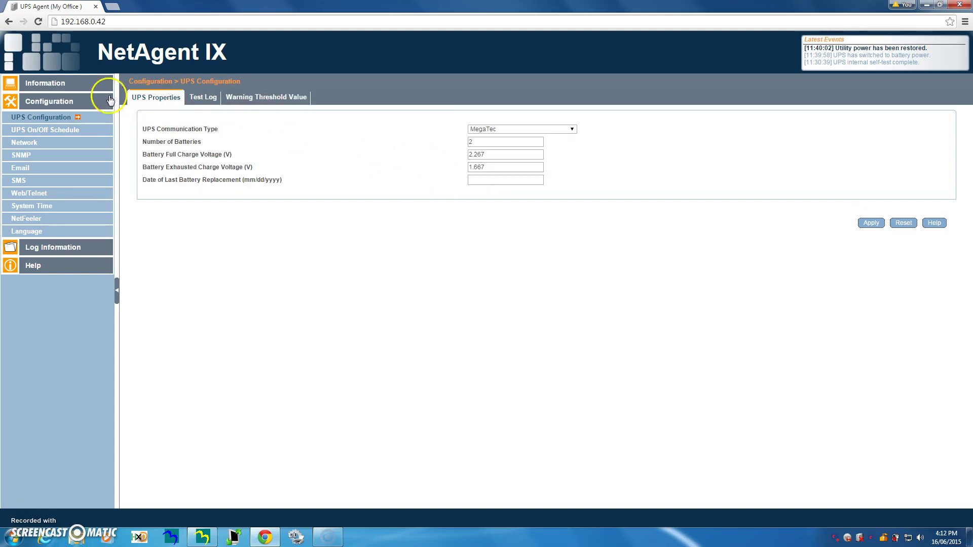
- Browse the Weekly, Date and Wake On Lan schedules, then view Network IPv4 settings (192.168.0.42, DHCP)
click(38, 130)
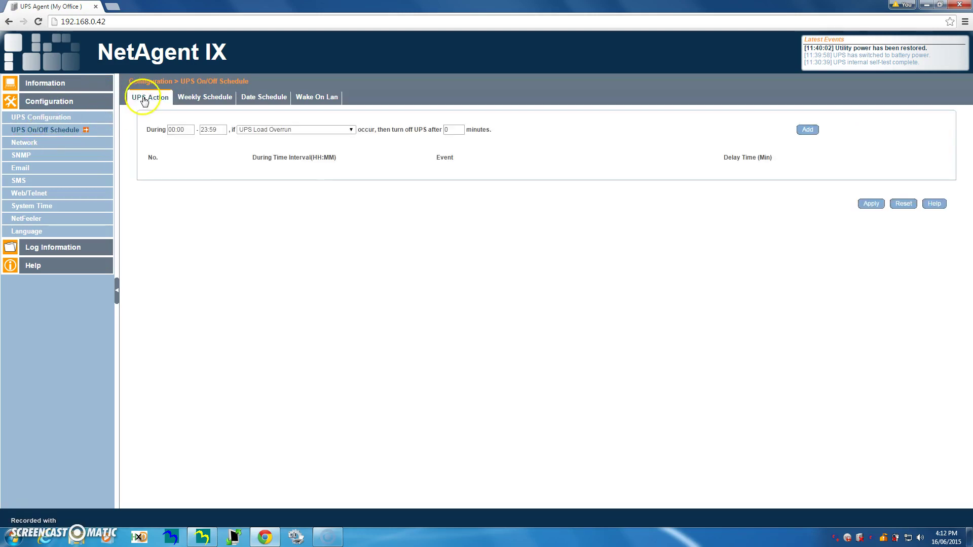
click(184, 100)
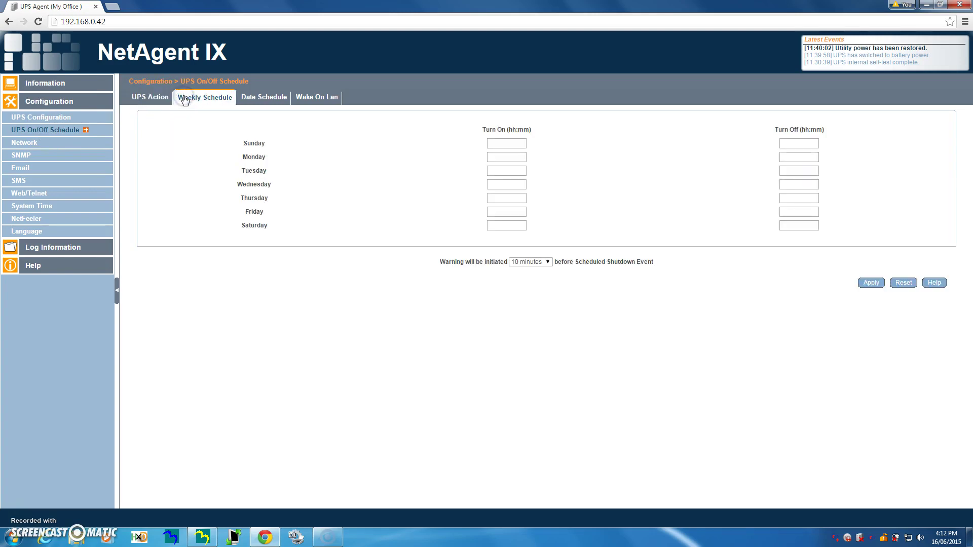
click(255, 97)
click(312, 97)
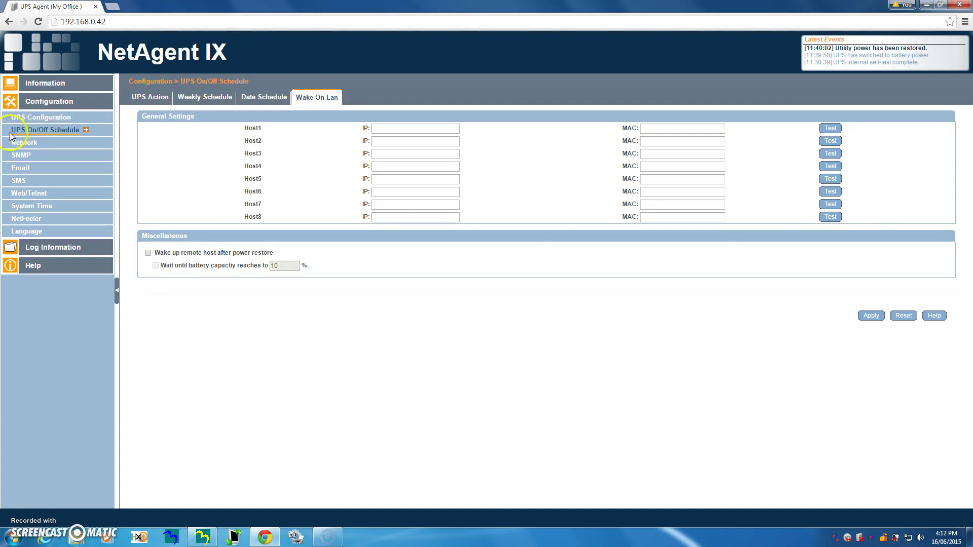
click(25, 143)
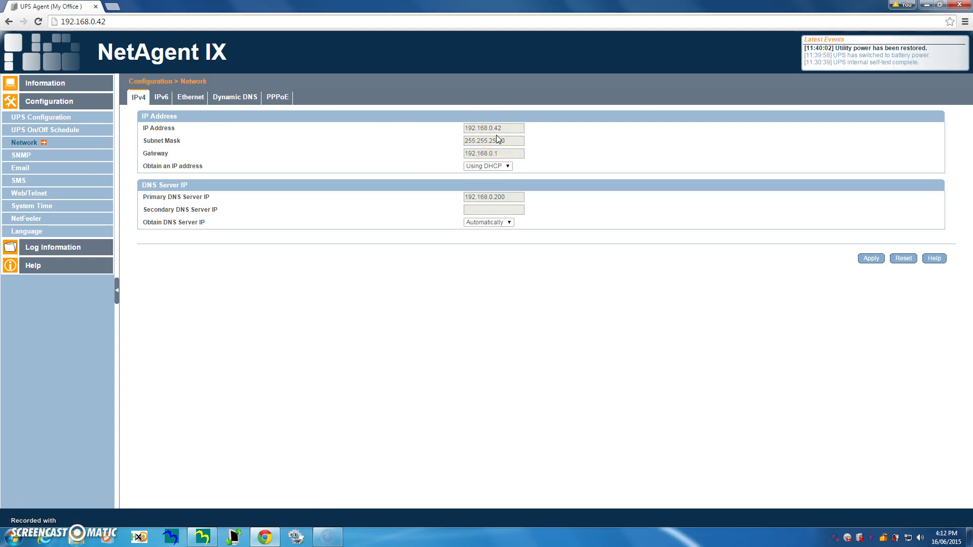
click(161, 99)
click(188, 98)
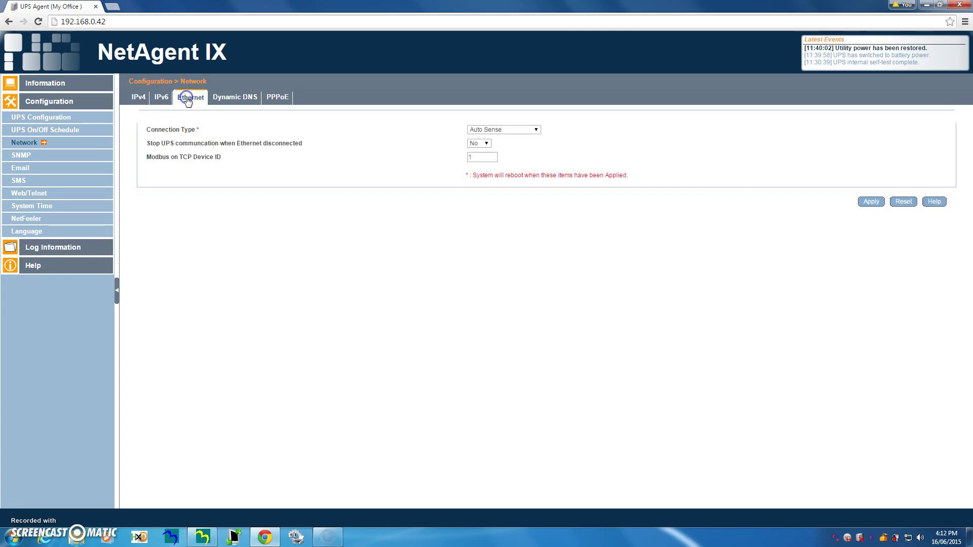
click(234, 96)
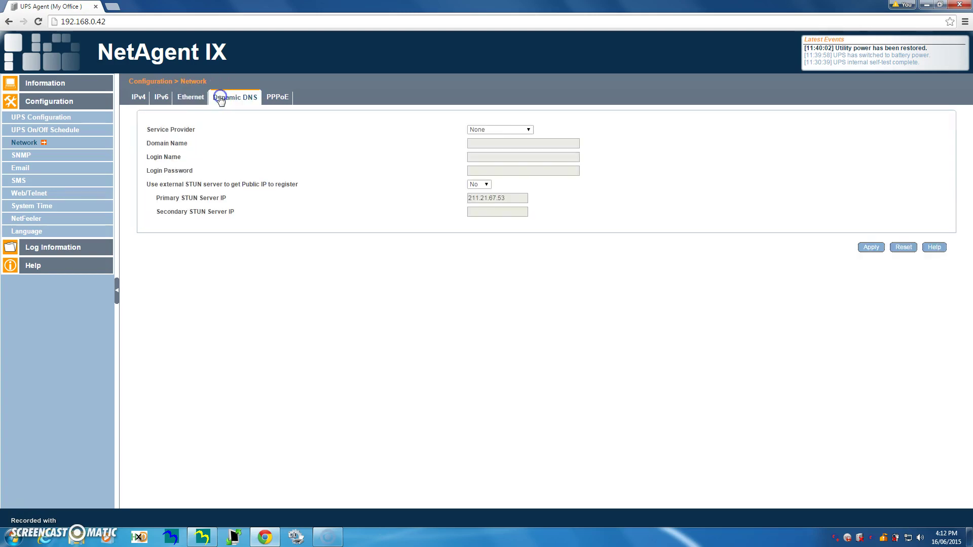
click(277, 100)
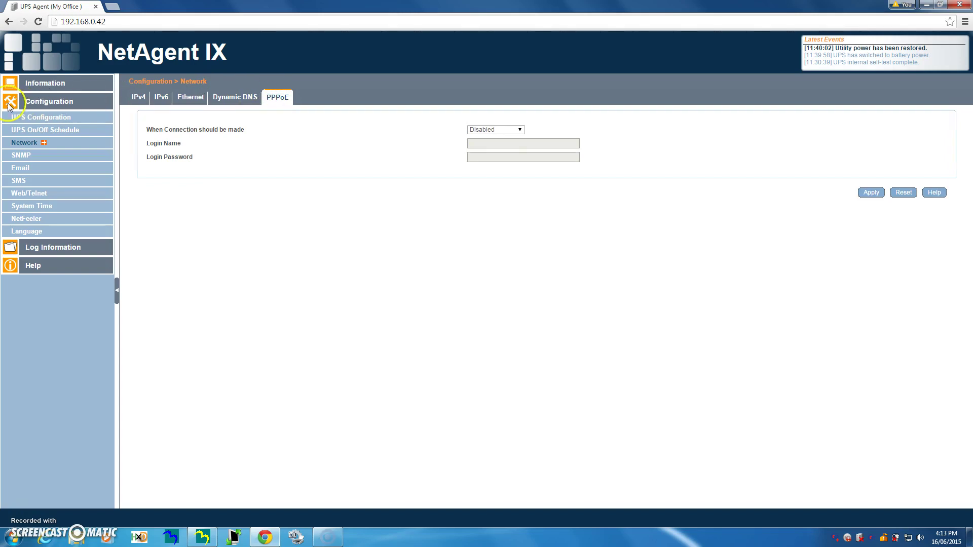
click(138, 99)
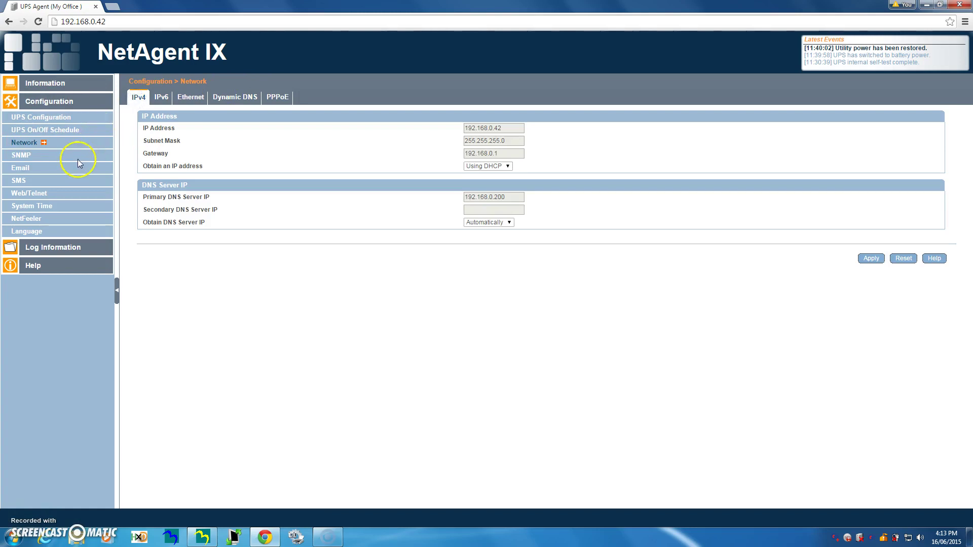
- Go to SNMP's Access Control table: one Read/Write public entry, the rest No Access
click(22, 156)
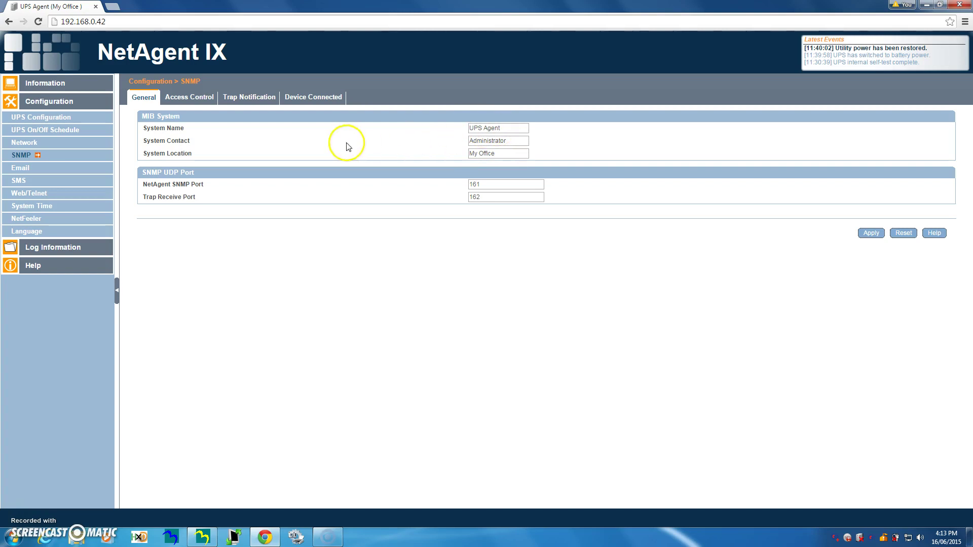
click(189, 97)
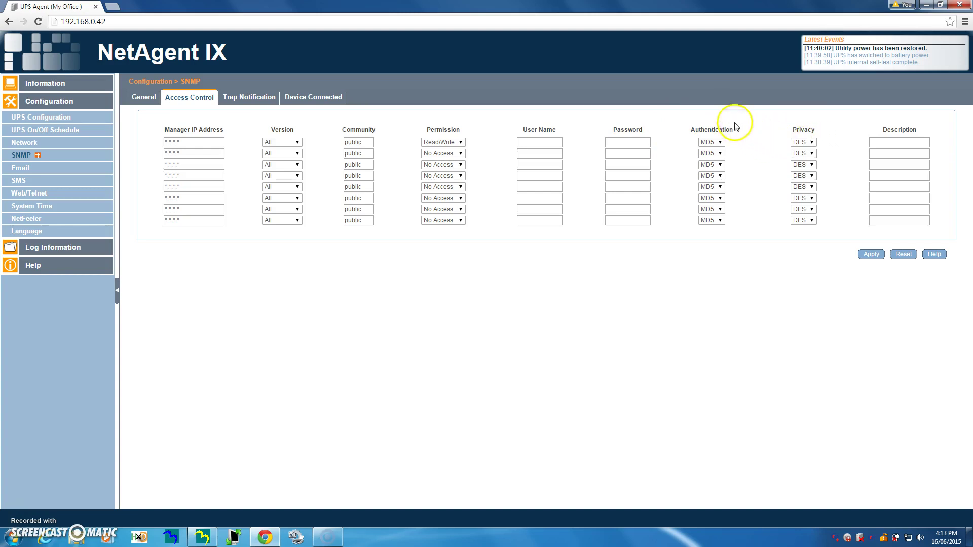
- Review SNMP Trap Notification, then Device Connected with its four unconnected entries
click(254, 100)
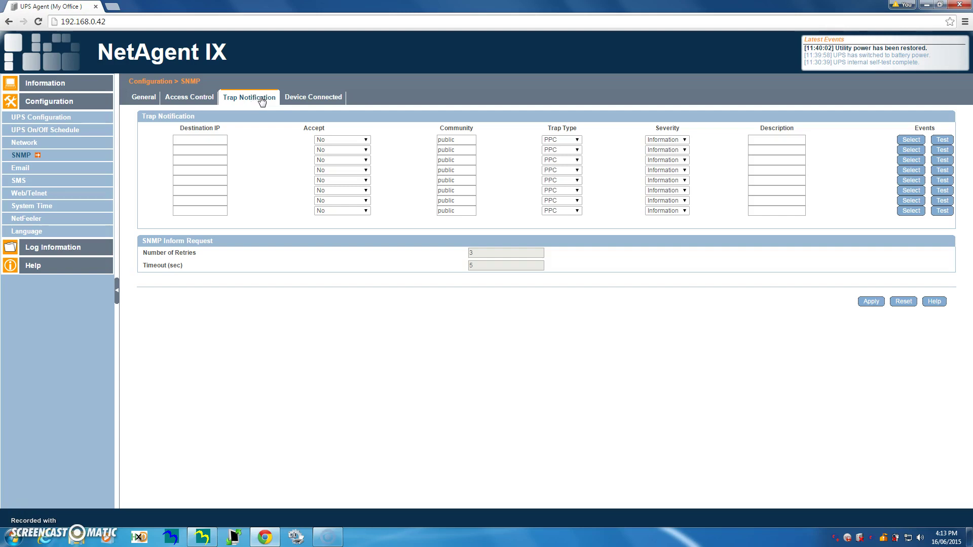
click(313, 97)
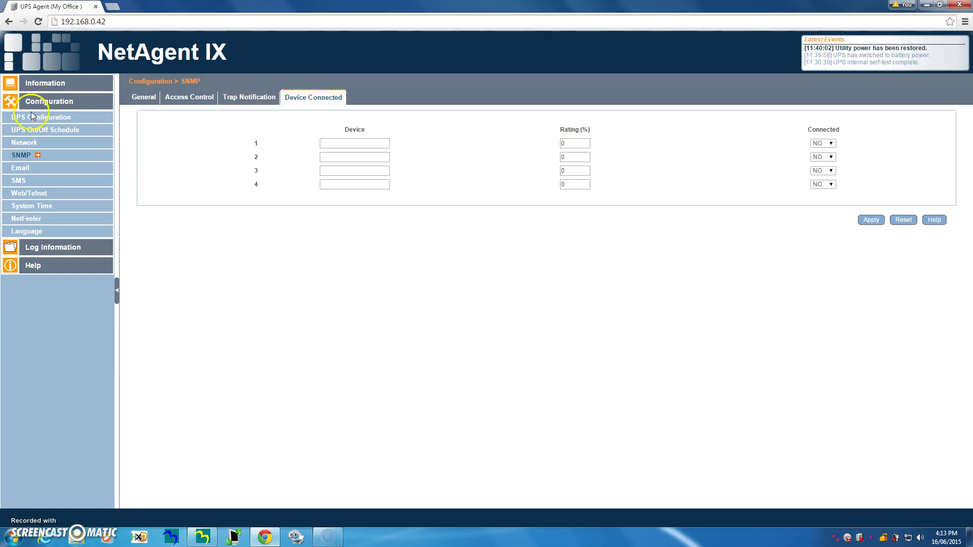
- In Email settings, set Send Email When Event Occurs to YES on Email for Event Log
click(21, 169)
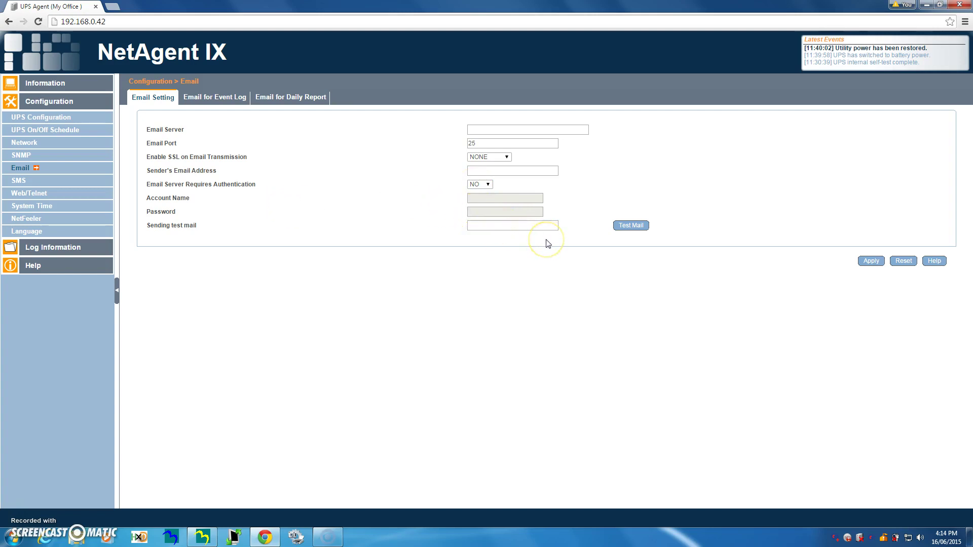
click(212, 101)
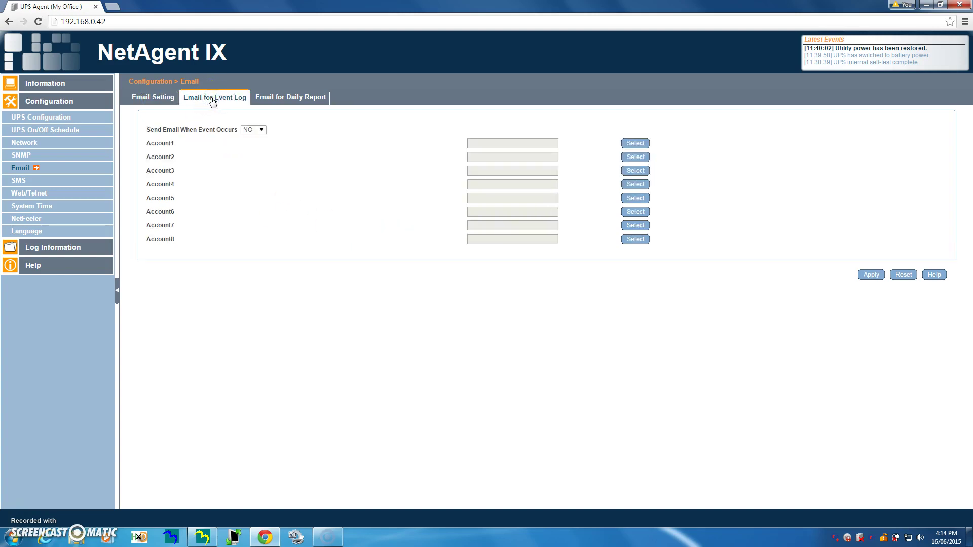
click(156, 97)
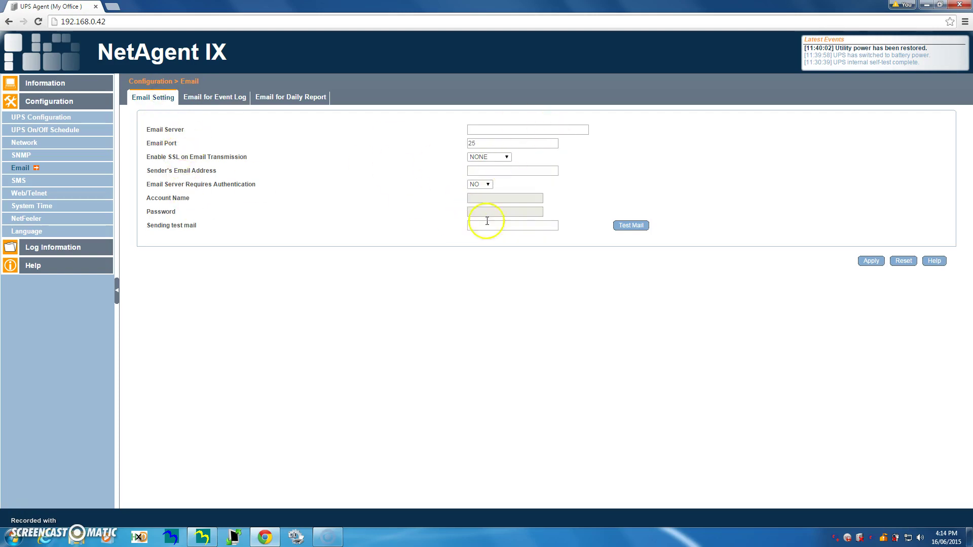
click(201, 97)
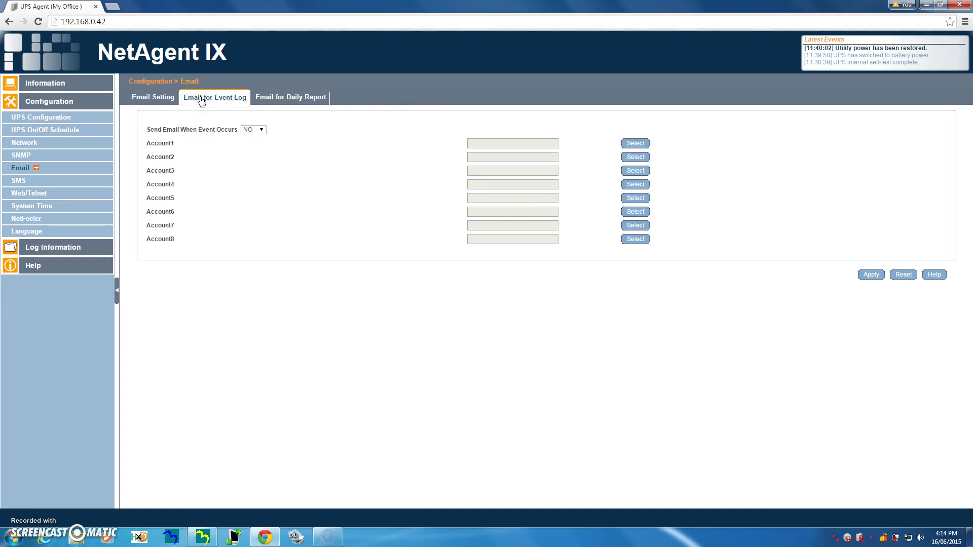
click(261, 129)
click(261, 139)
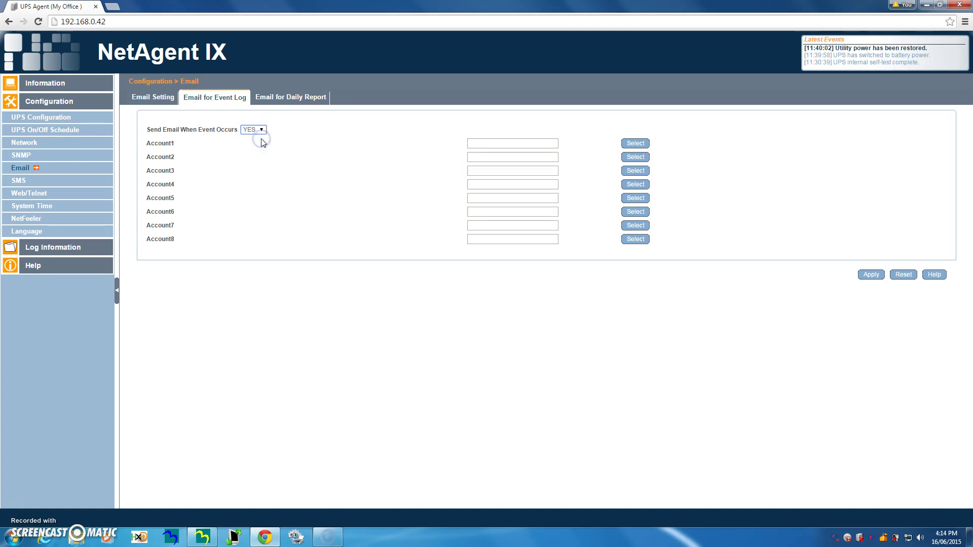
click(635, 143)
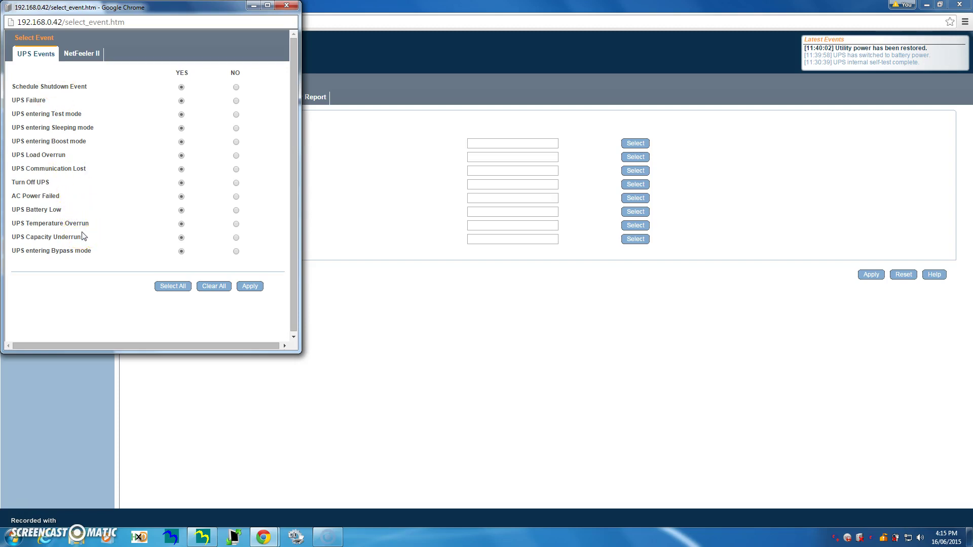
click(81, 53)
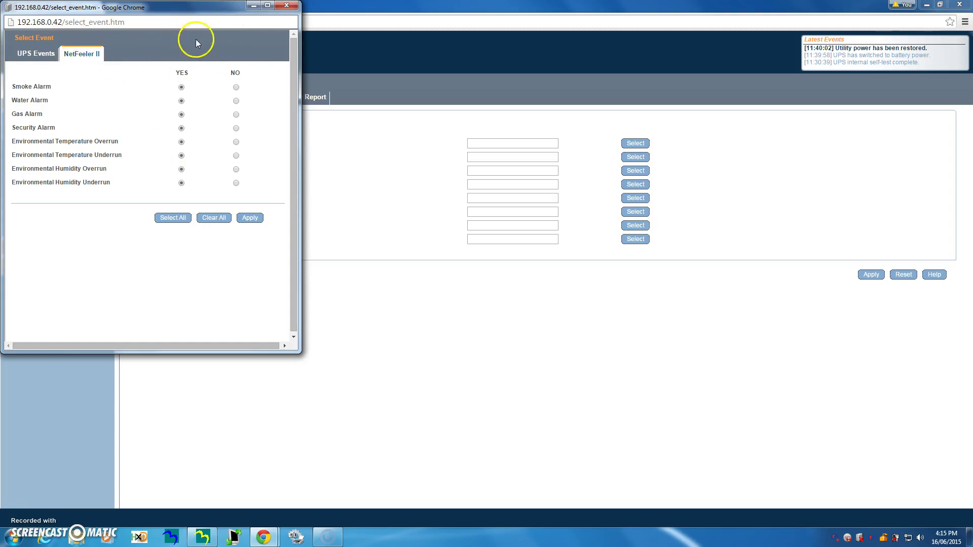
click(286, 7)
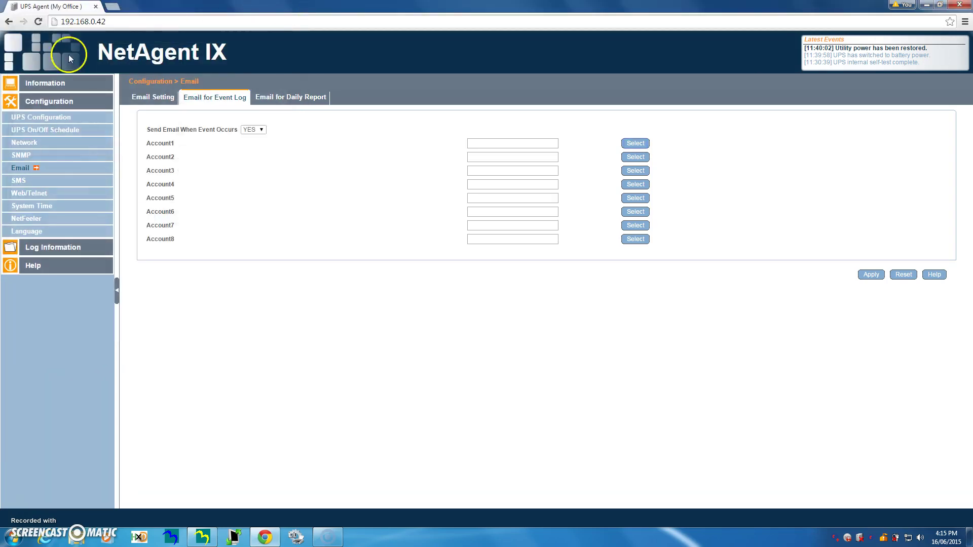
- Review SMS and Web/Telnet SSL and RADIUS settings, then show System Time (time.nist.gov, GMT+8:00)
click(21, 181)
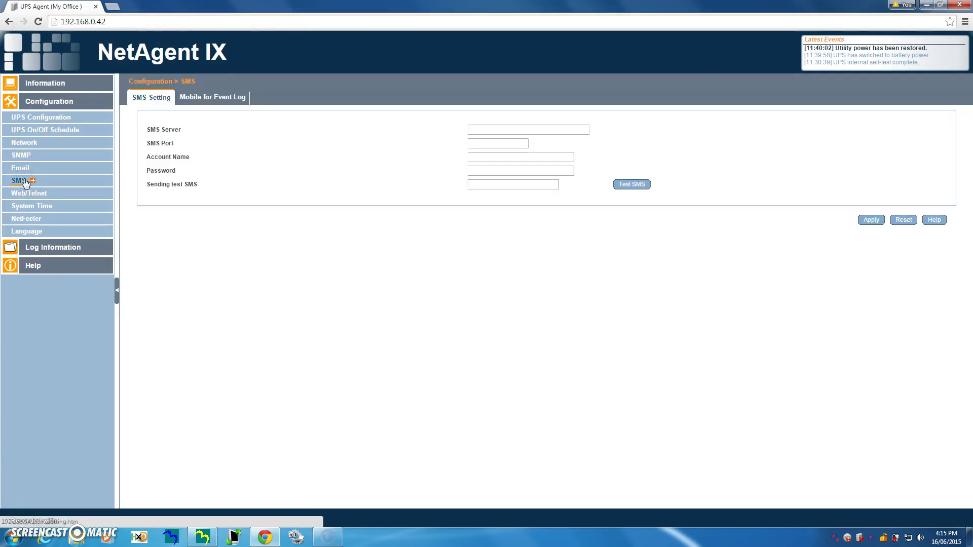
click(28, 193)
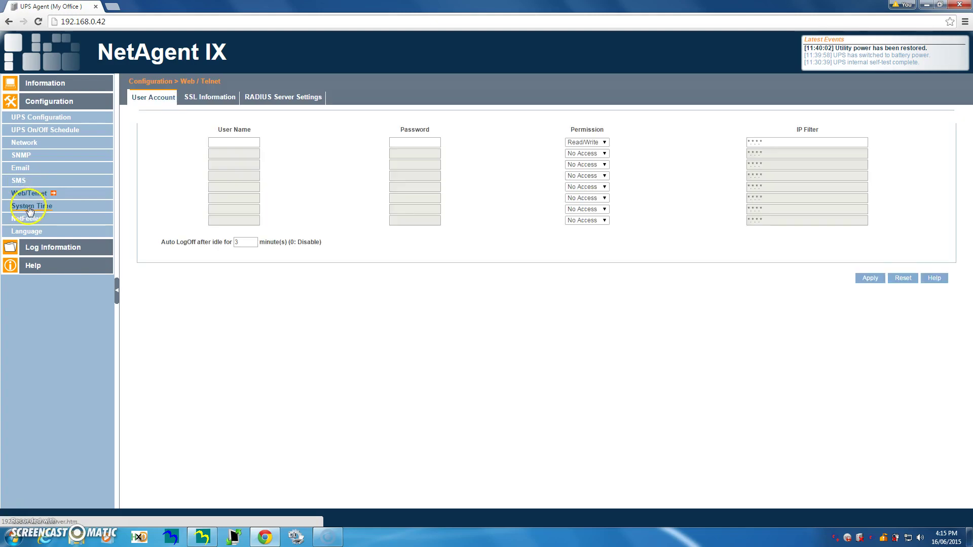
click(28, 207)
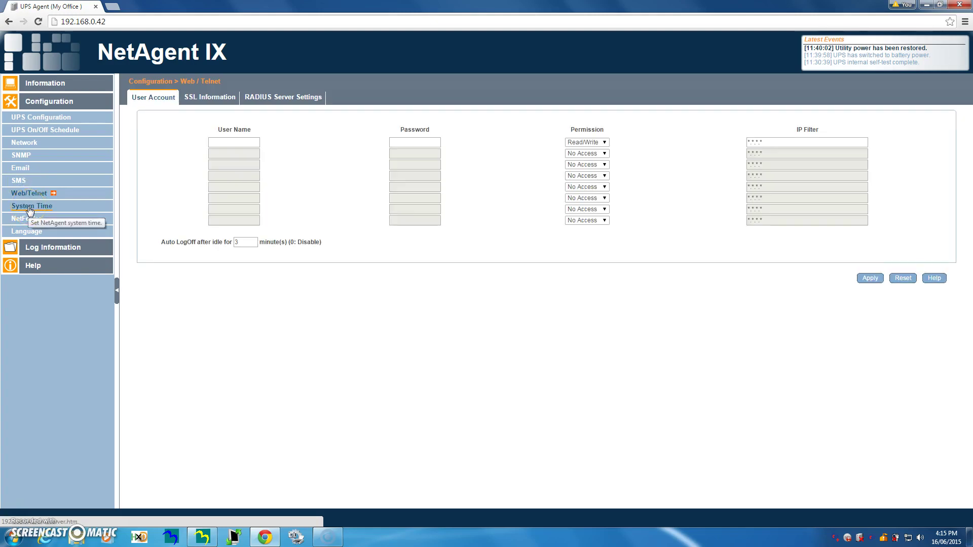
click(209, 97)
click(255, 98)
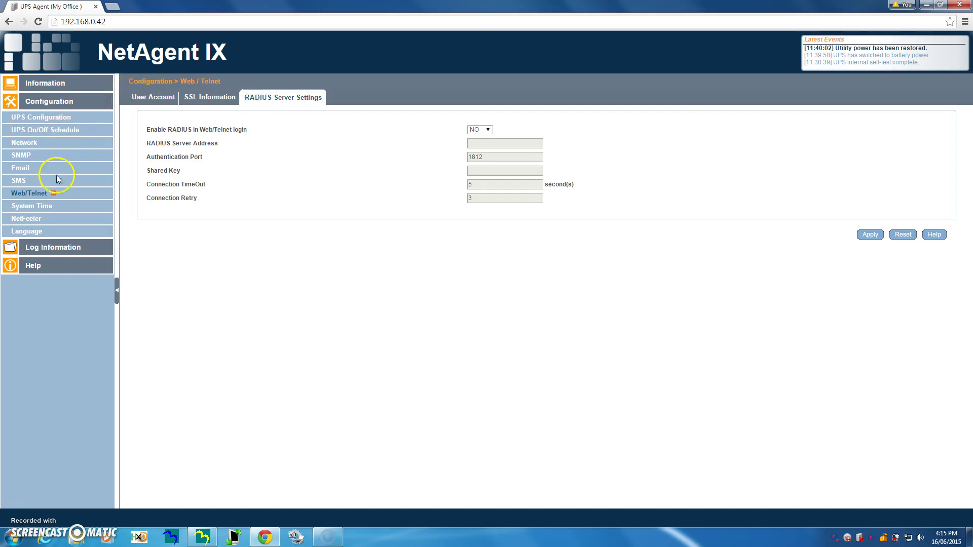
click(34, 206)
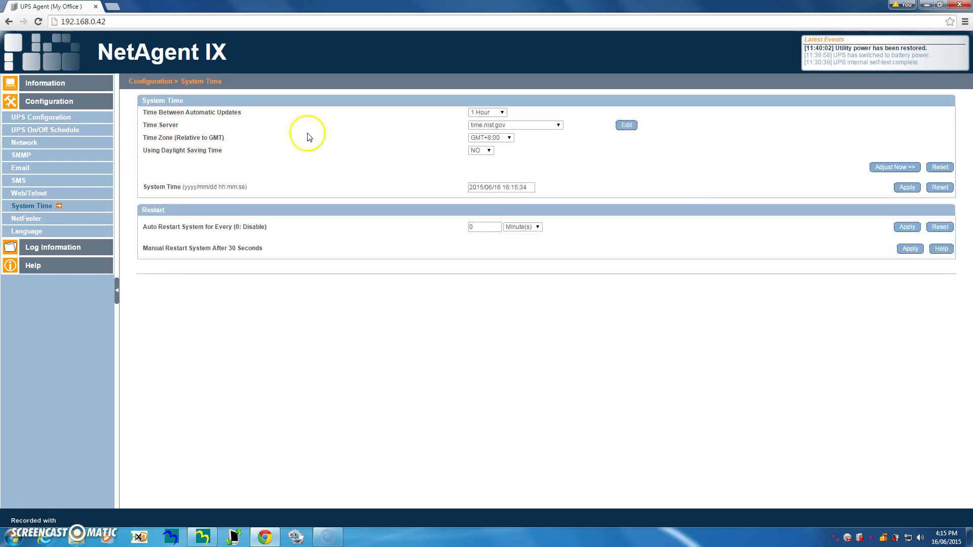
click(558, 125)
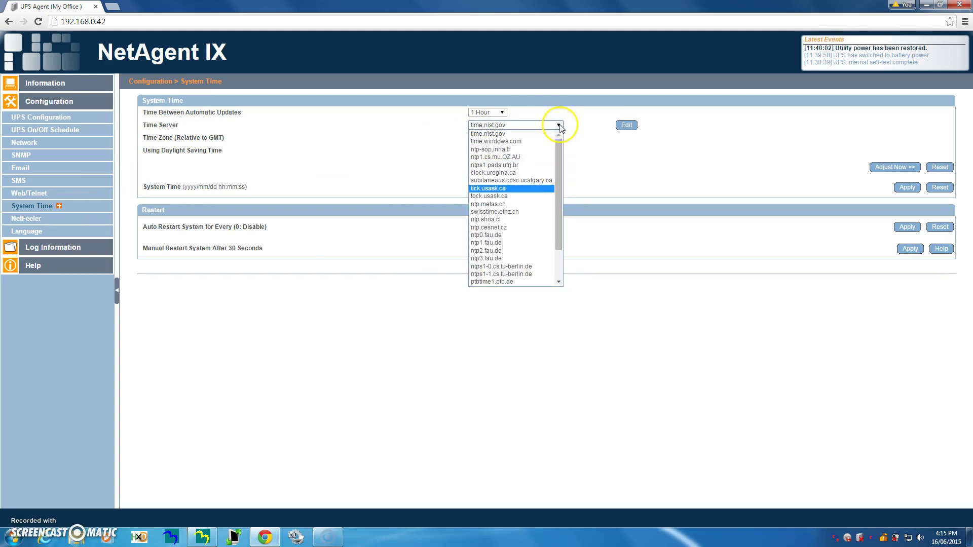
click(558, 124)
click(625, 124)
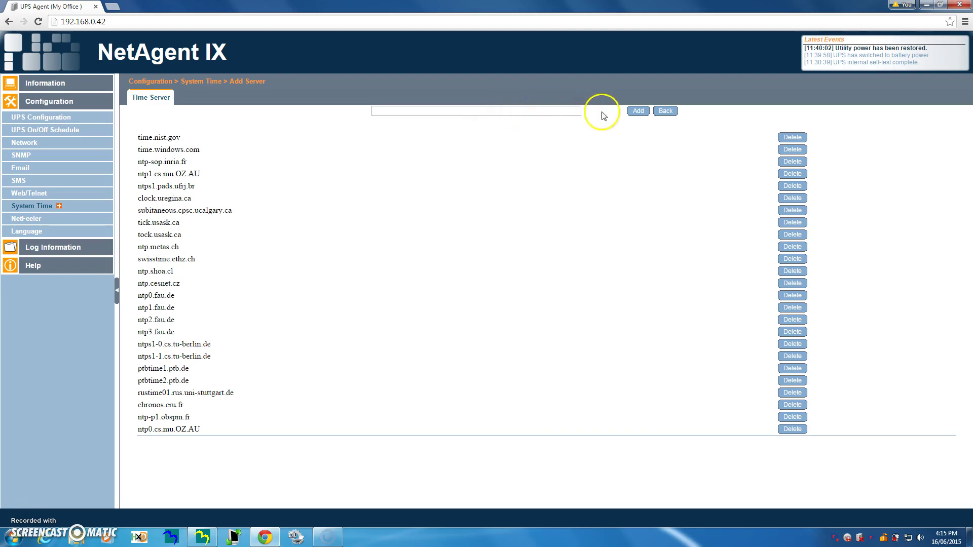
click(668, 112)
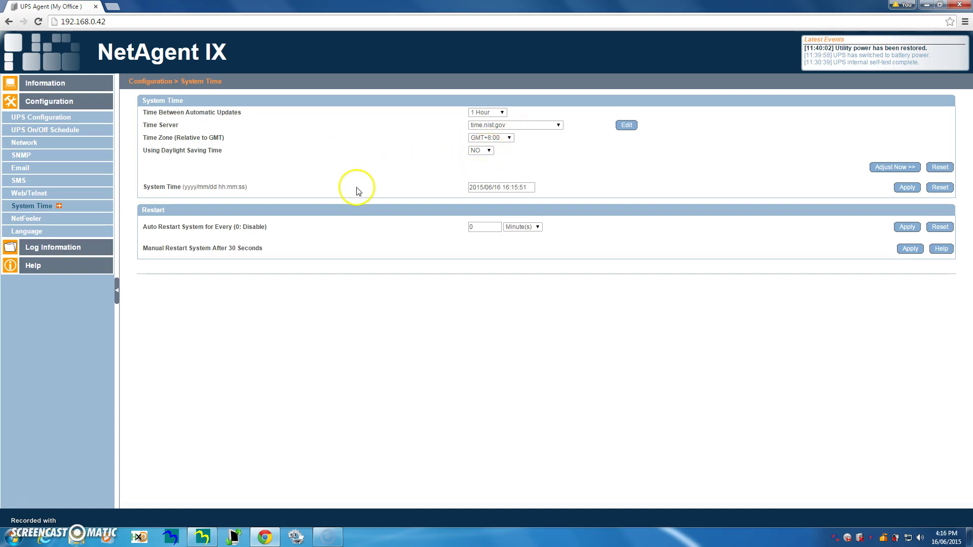
- Check NetFeeler thresholds, then show English as the interface and email/SMS language
click(21, 220)
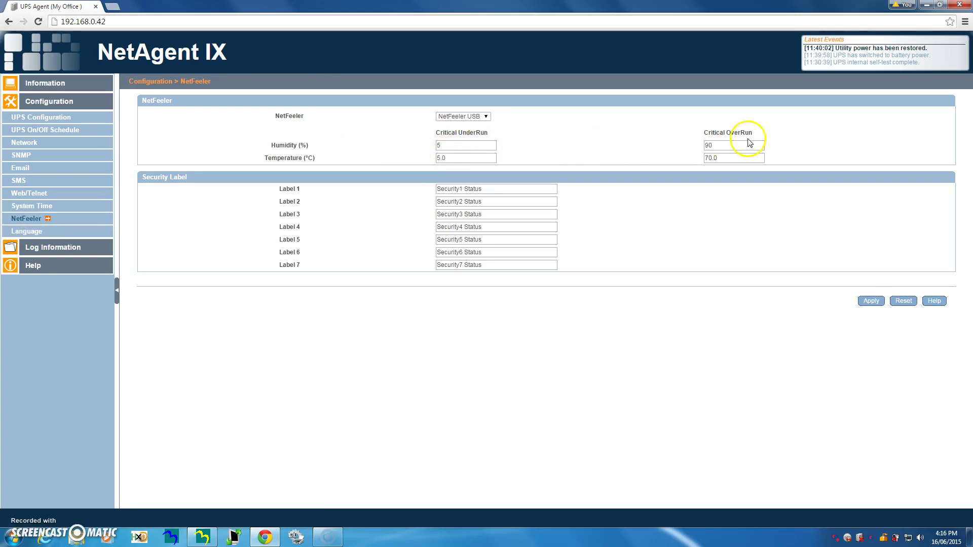
click(36, 232)
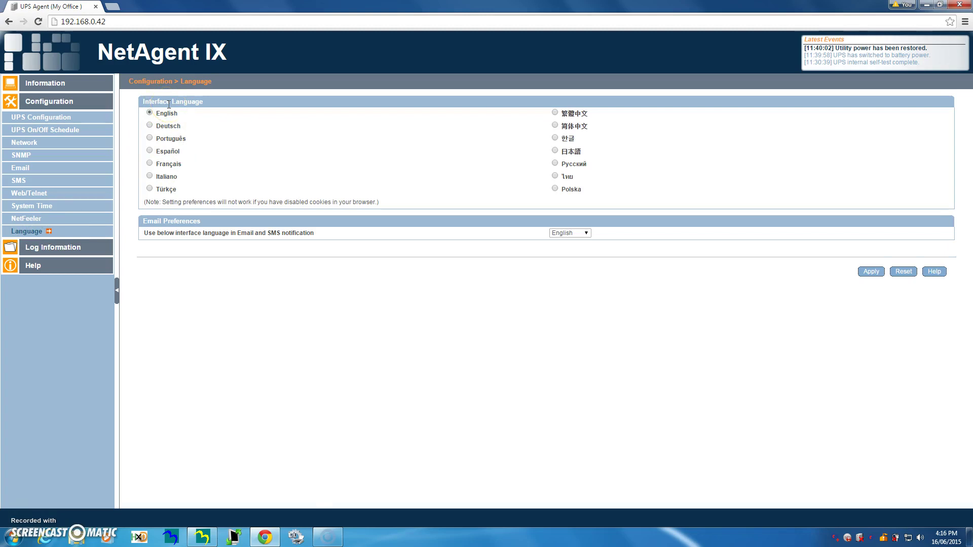
click(61, 83)
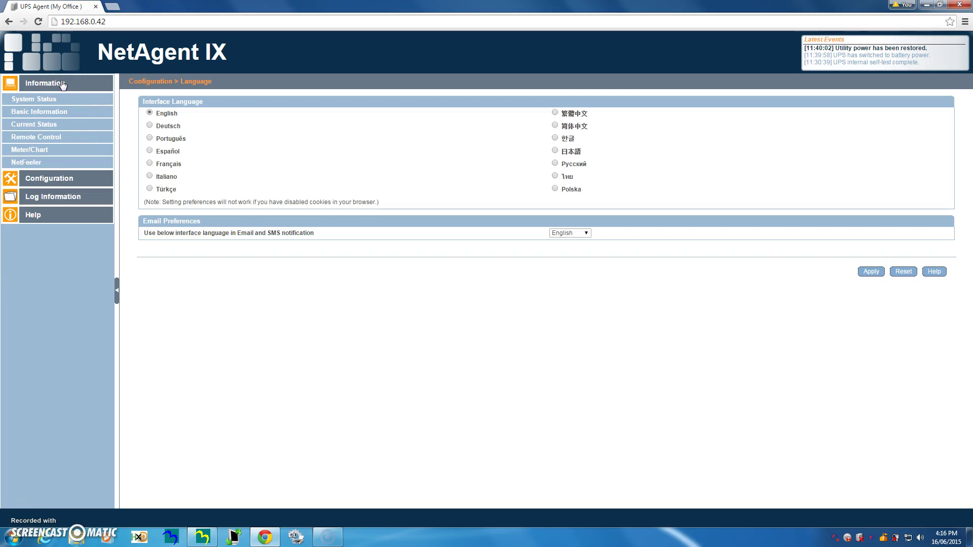
- Browse the Event Log's dated UPS battery, self-test and communication entries
click(38, 198)
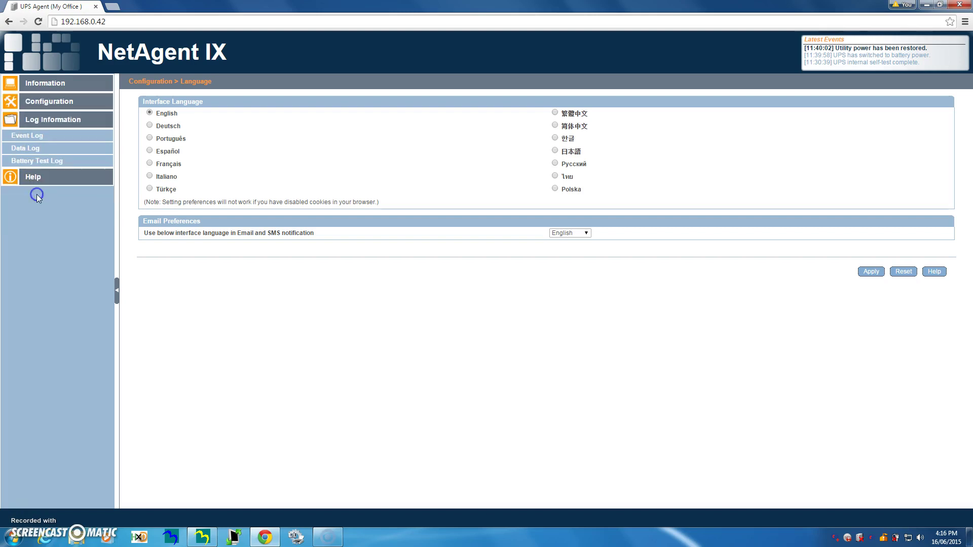
click(25, 138)
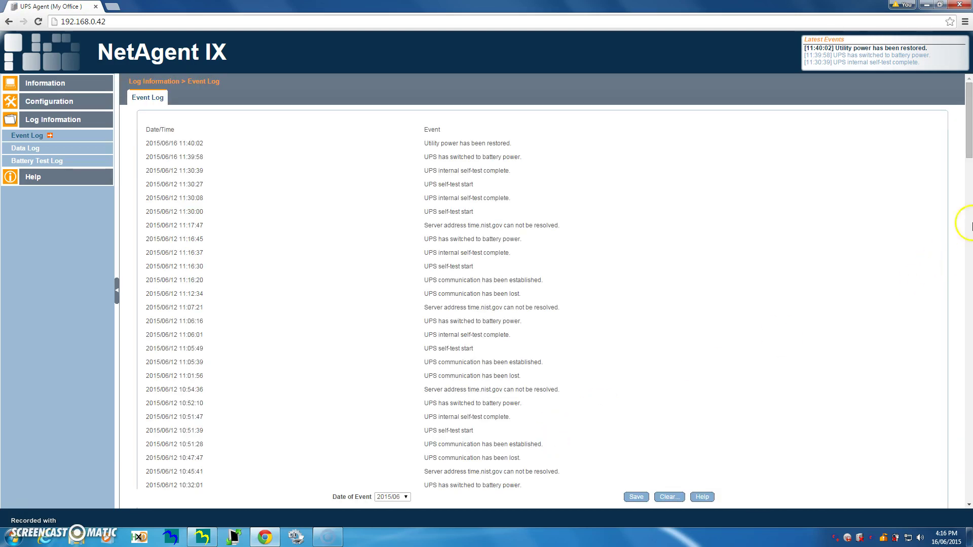
mouse_move(969, 122)
mouse_down()
mouse_move(969, 348)
mouse_move(969, 84)
mouse_up()
click(25, 148)
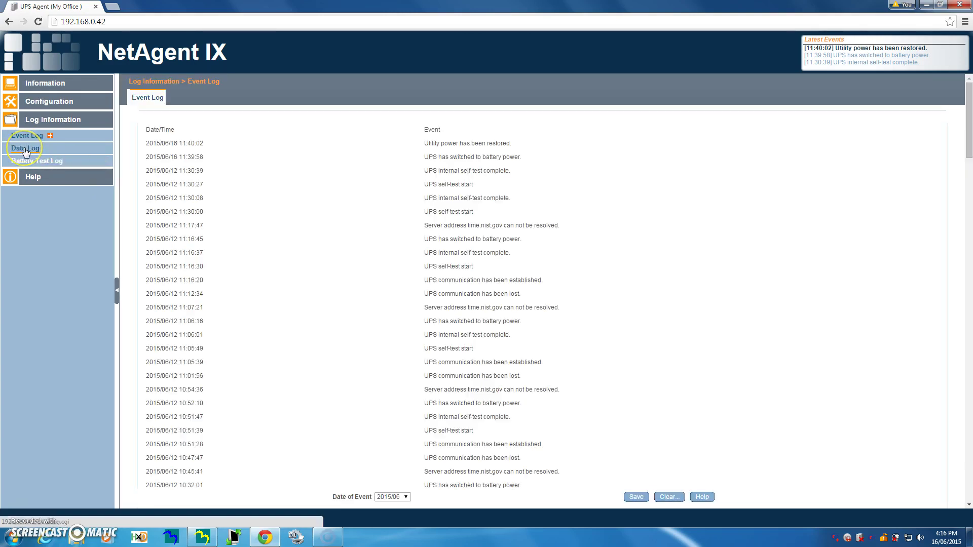
- Load the Data Log listing voltage, frequency, load, capacity and temperature readings
click(25, 149)
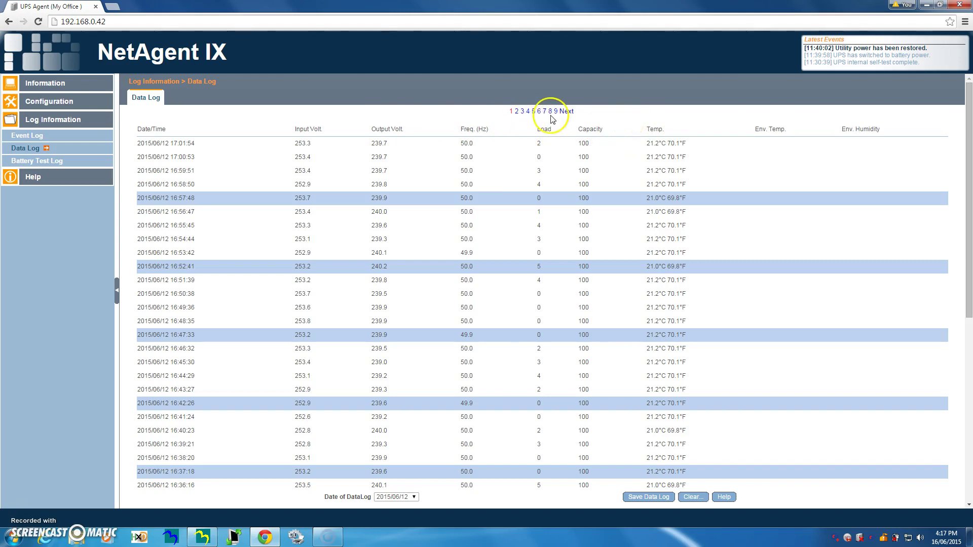
mouse_move(967, 122)
mouse_down()
mouse_move(969, 279)
mouse_move(968, 84)
mouse_up()
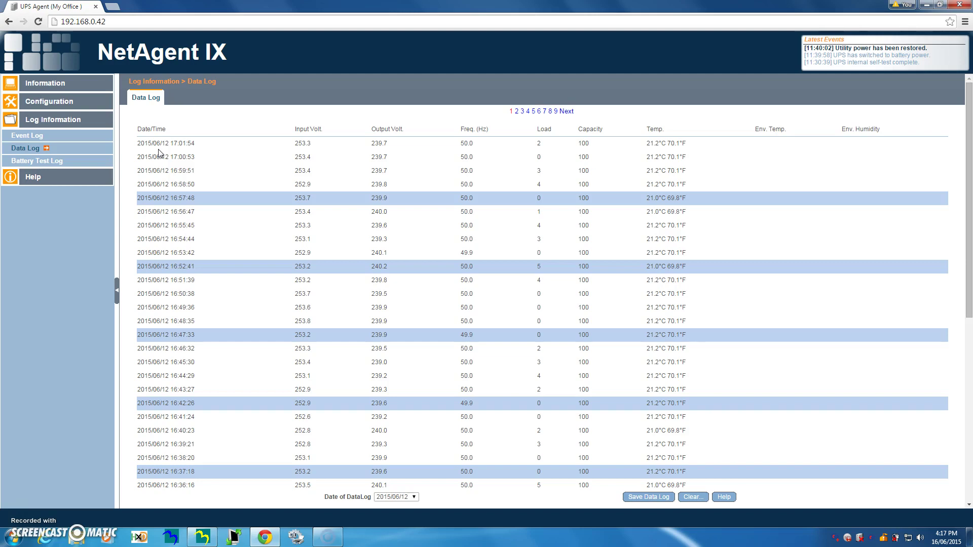
- Review the Battery Test Log, then show the Serial Port Debug page with the UPS port at 2400 baud, 8N1
click(43, 162)
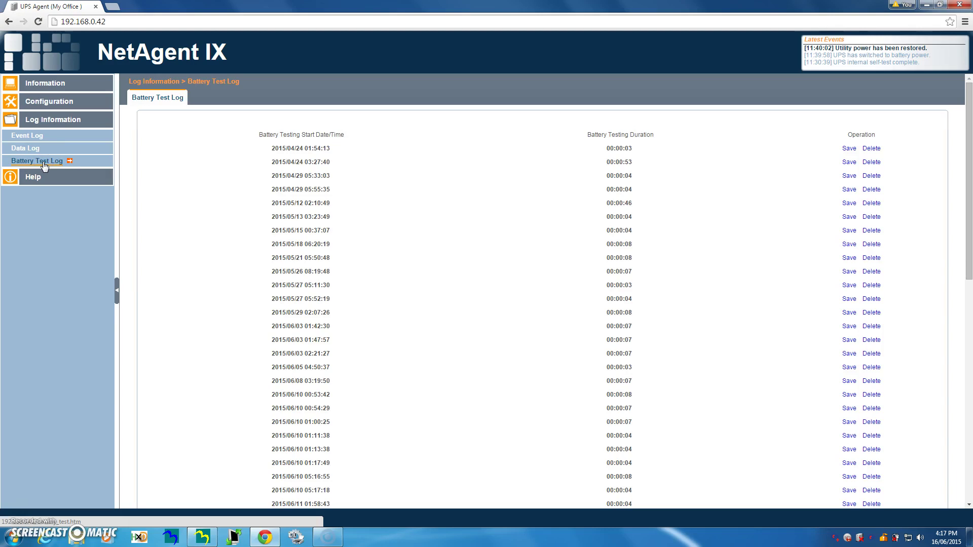
mouse_move(969, 171)
mouse_down()
mouse_move(969, 207)
mouse_move(969, 91)
mouse_up()
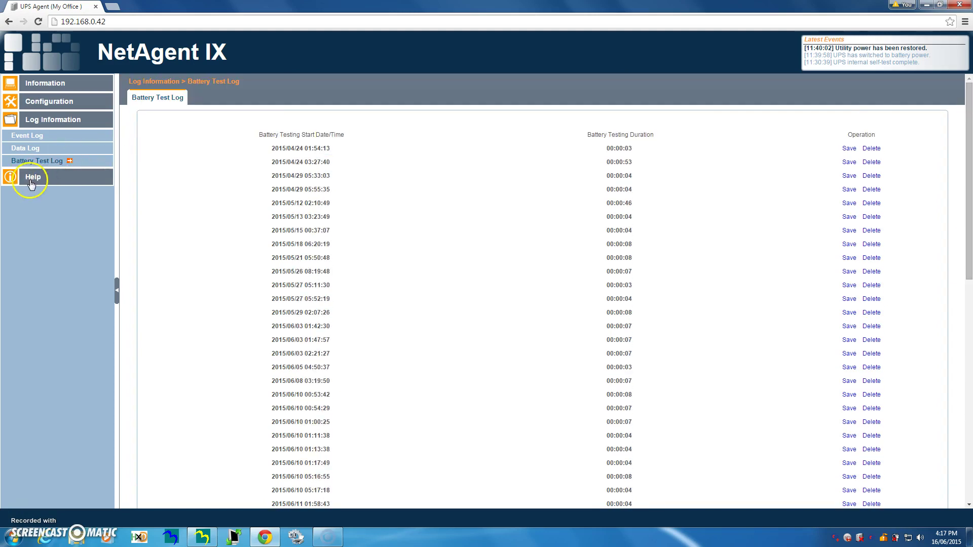
click(33, 177)
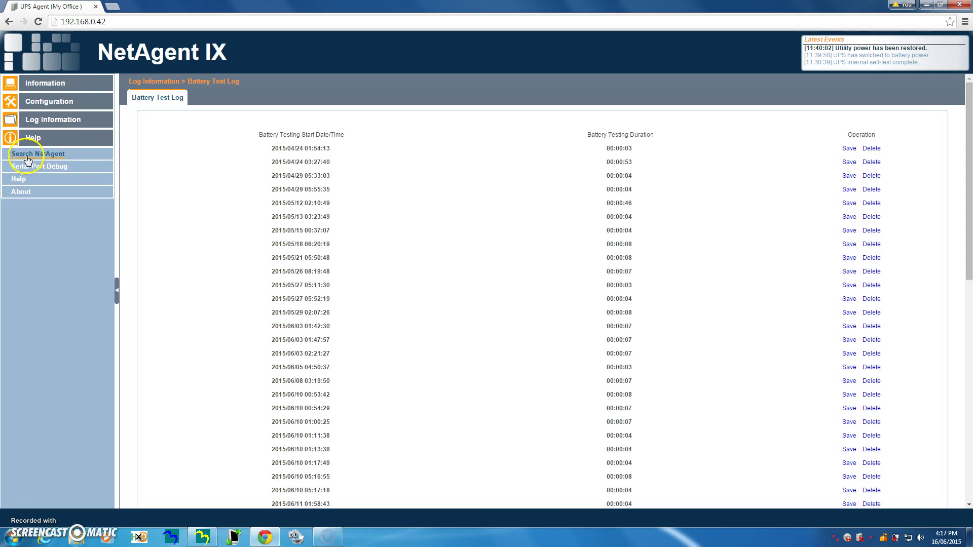
click(58, 156)
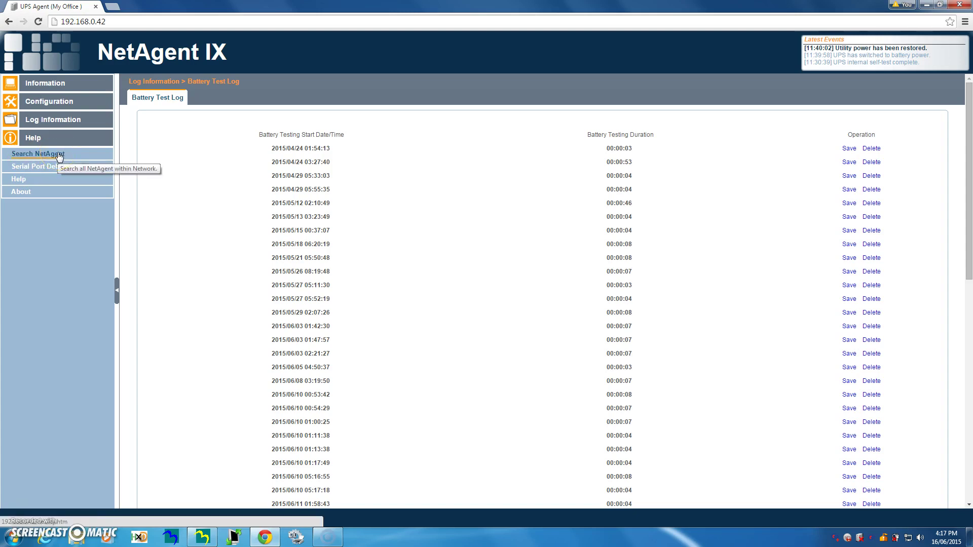
click(47, 169)
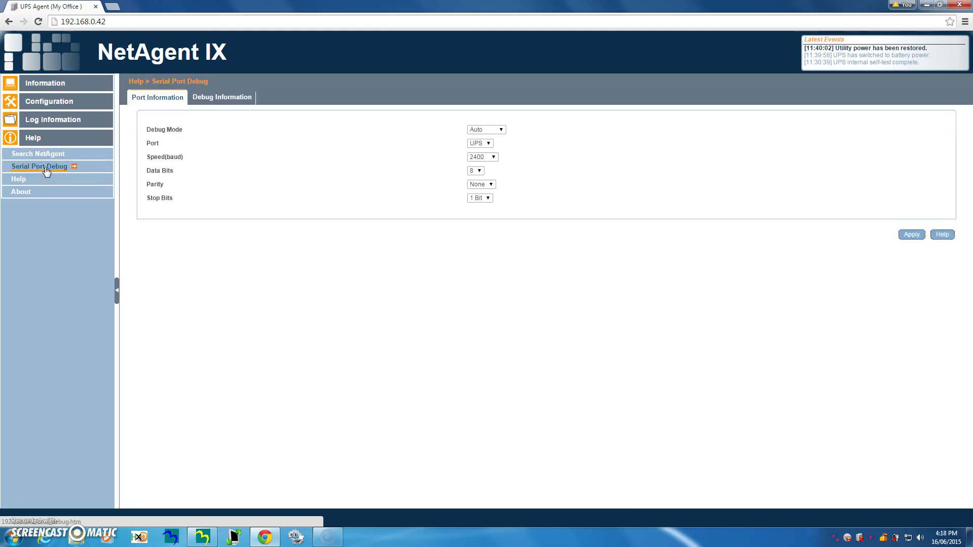
- Run the Debug Information applet past the Java warning to watch UPS queries and replies
click(221, 97)
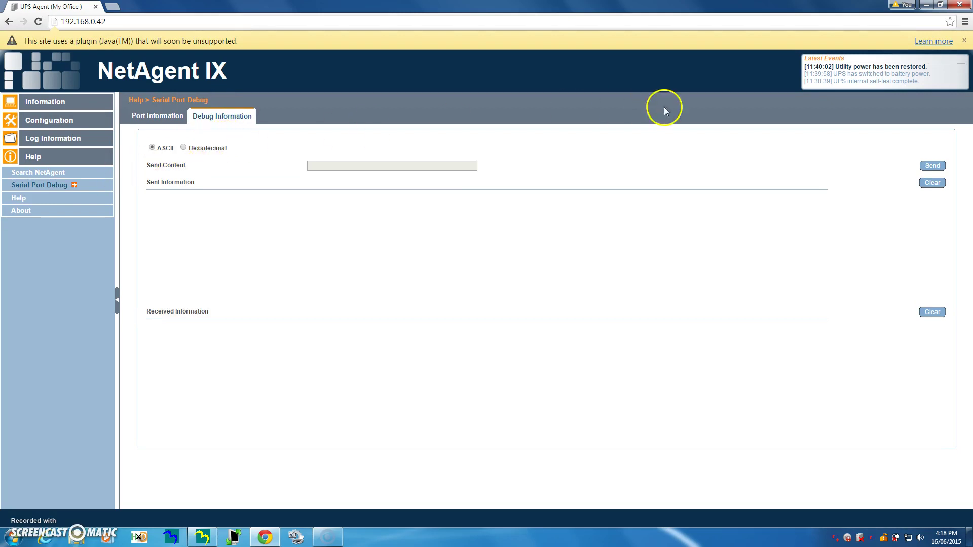
click(965, 40)
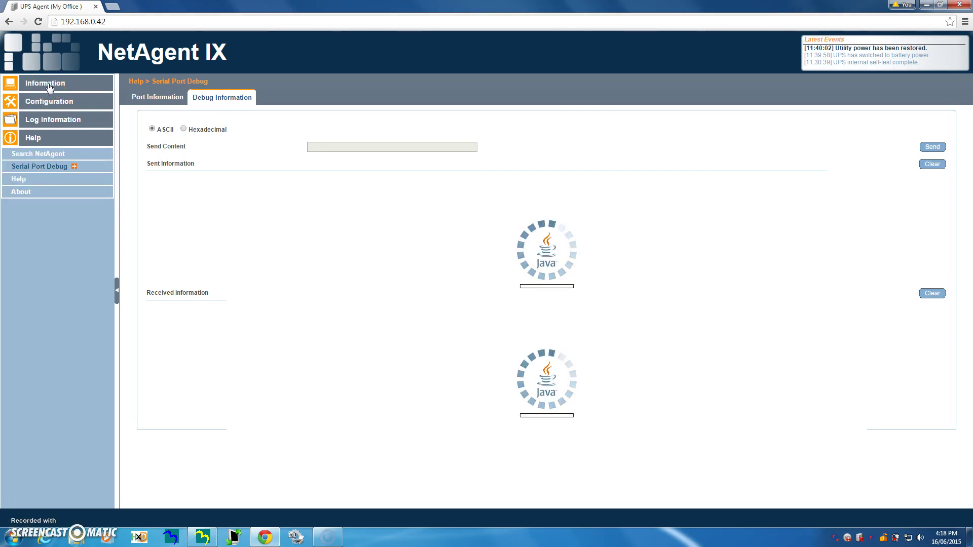
click(554, 306)
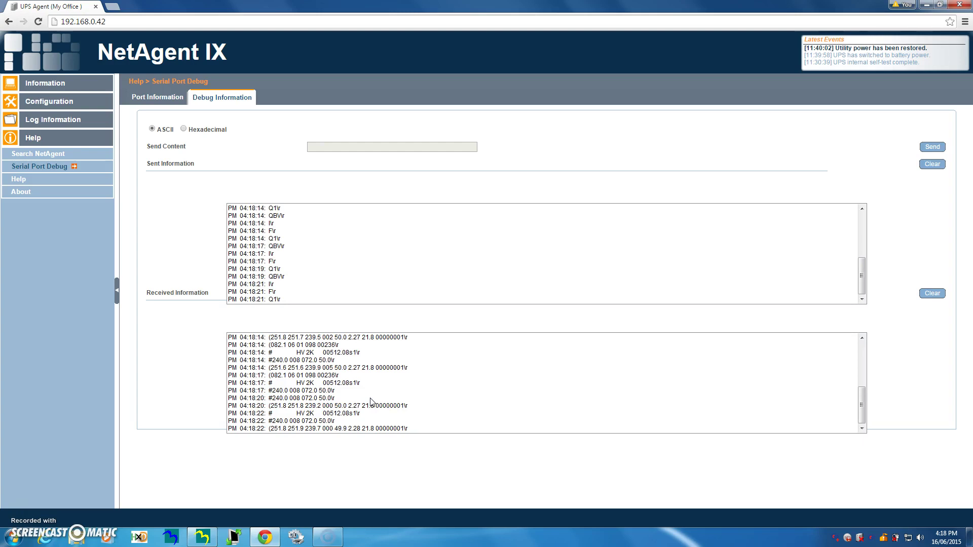
click(20, 191)
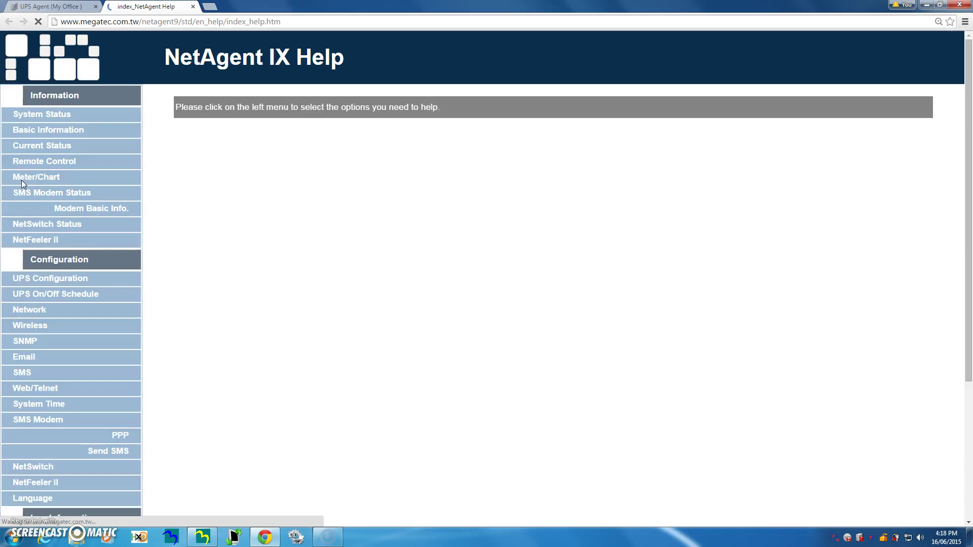
- Close the online Help tab and expand the Information pages list toward System Status
click(192, 6)
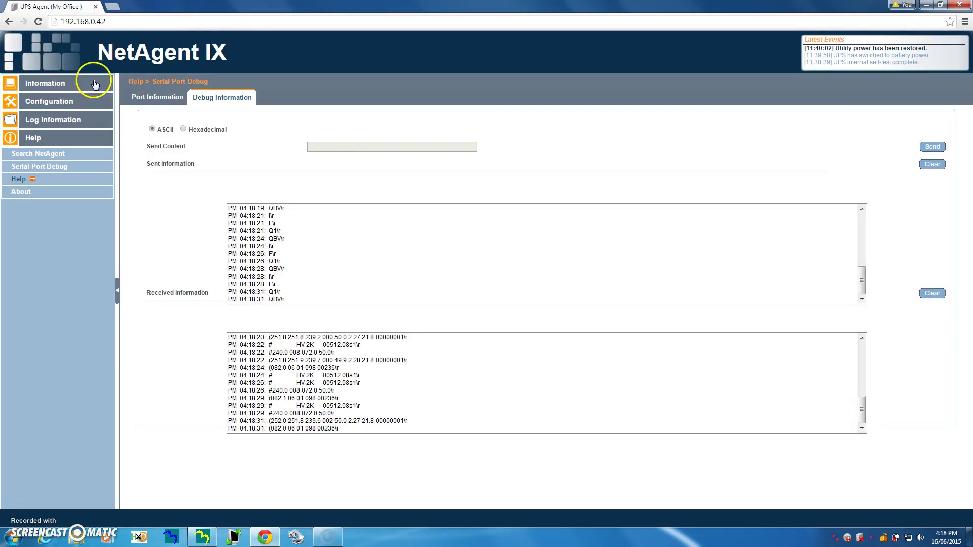
click(45, 83)
click(49, 99)
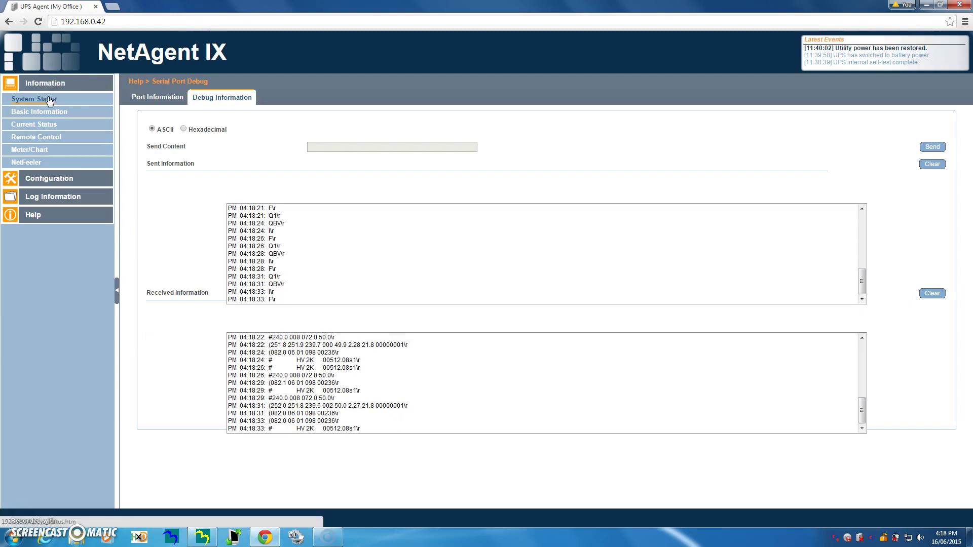